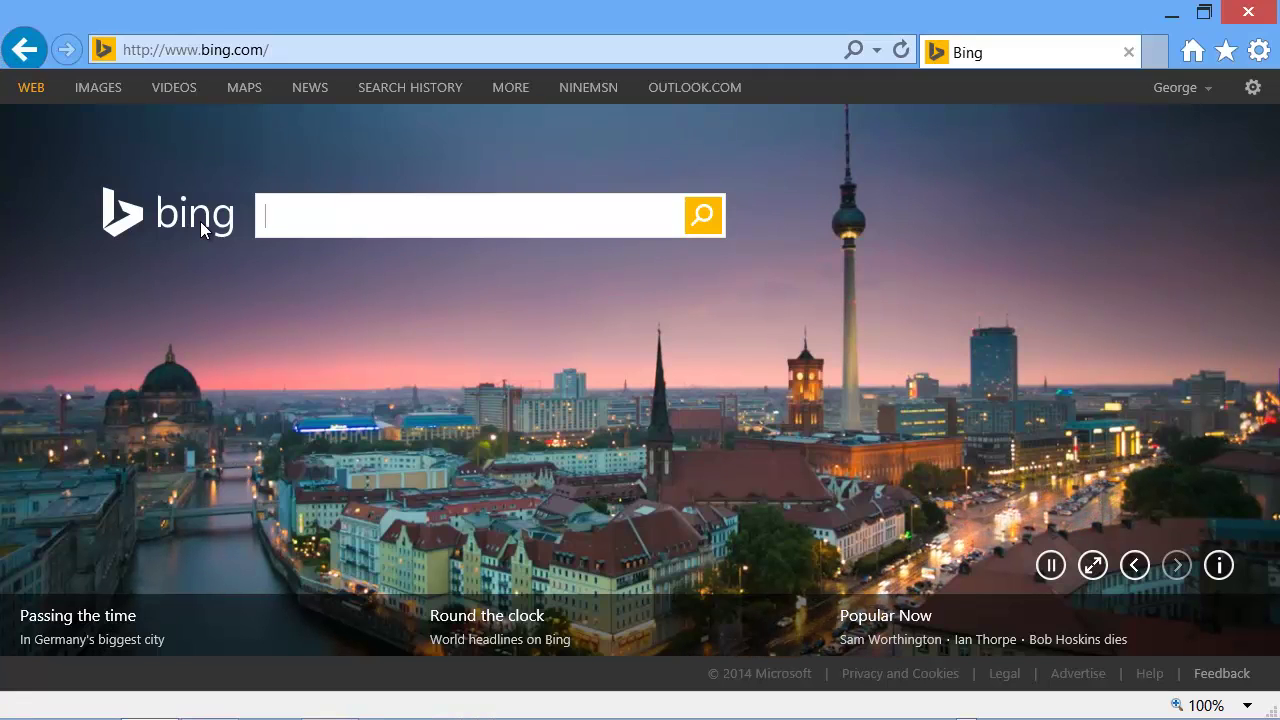
# Enter the query 'Schedule recurrent workflow without writing co' in Bing's search box
pyautogui.write('Schedule')
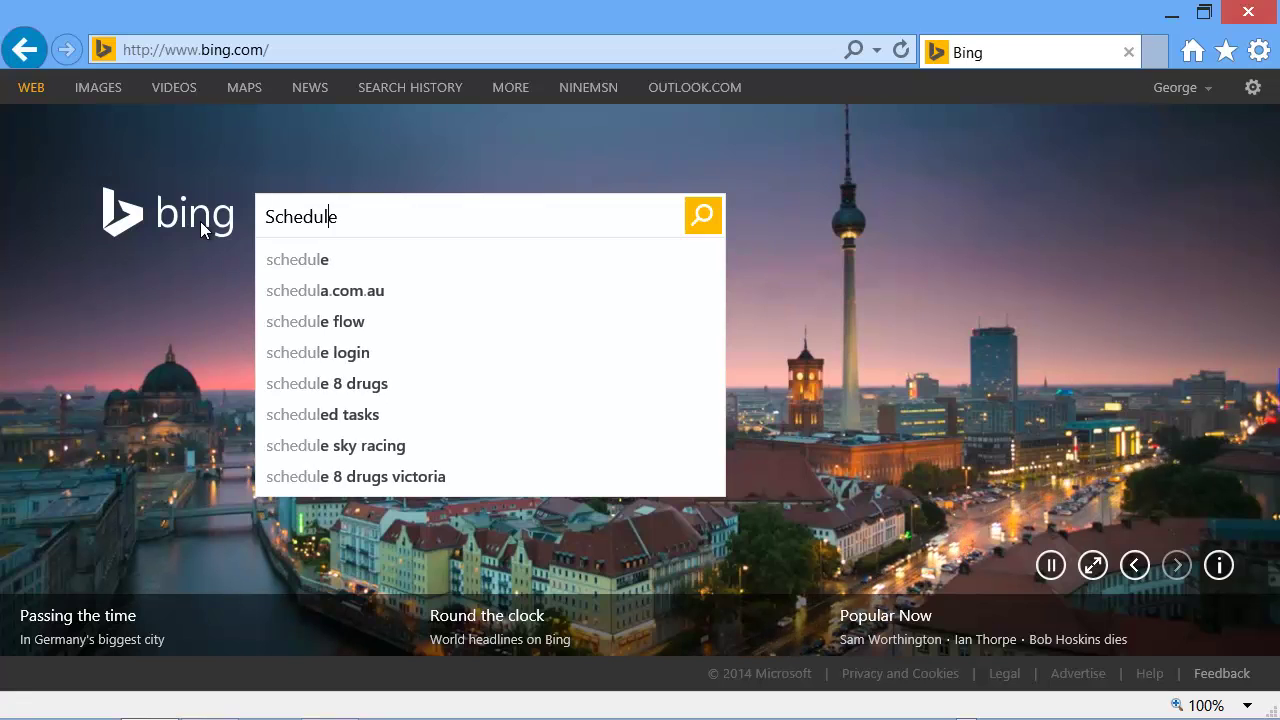
pyautogui.write(' rec')
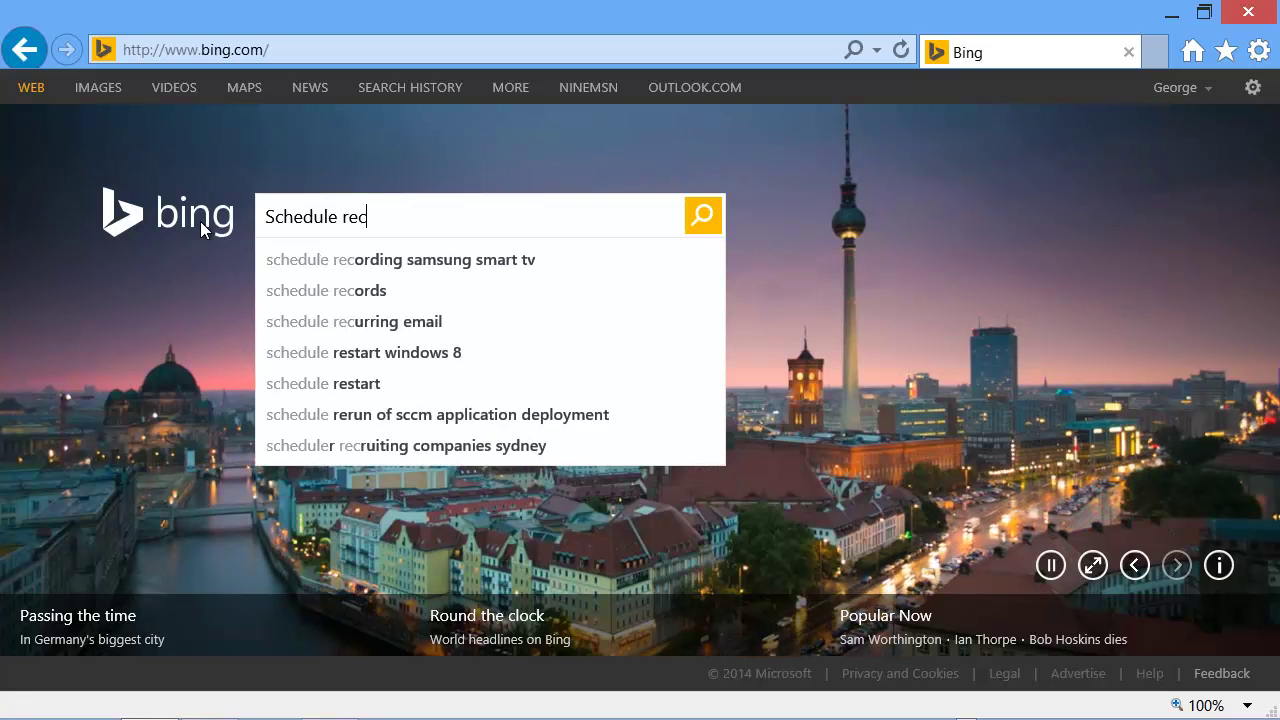
pyautogui.write('urrent workflow')
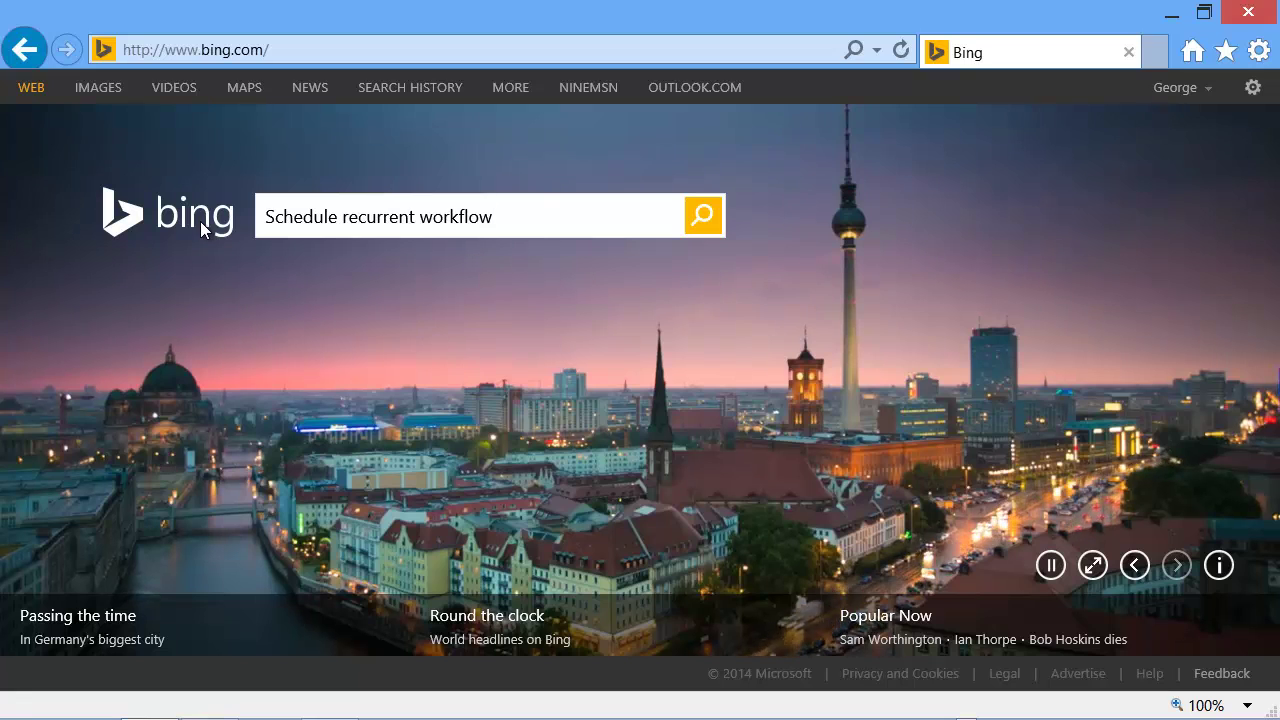
pyautogui.write('without')
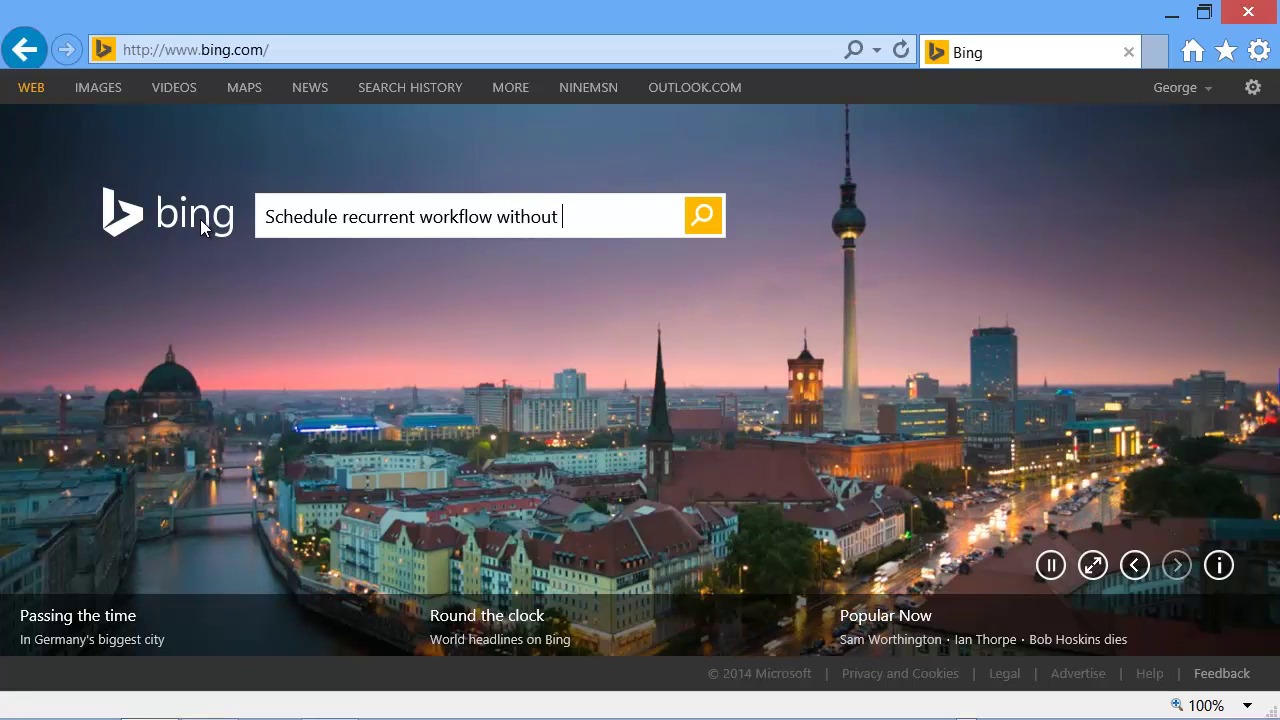
pyautogui.write(' writing code')
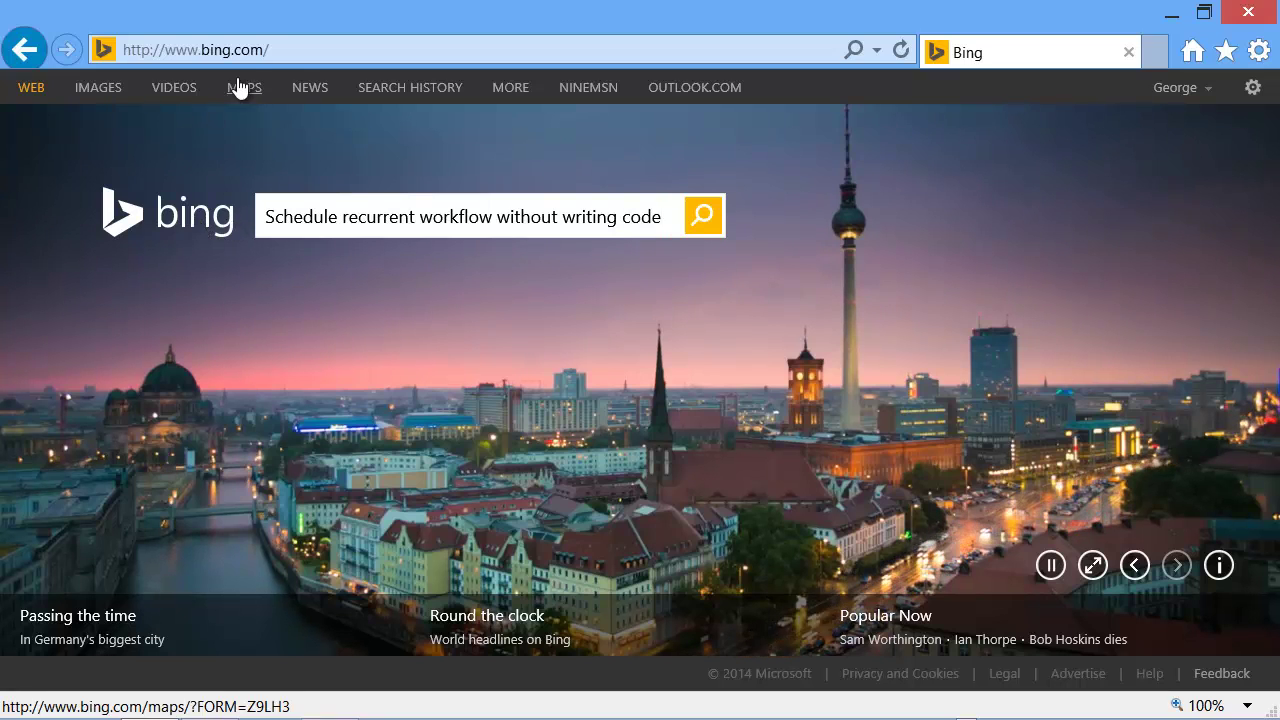
# Go to the acme CRM site and open the test contact from the Contacts list
pyautogui.click(296, 48)
pyautogui.write('acme.crm2013.net.au/')
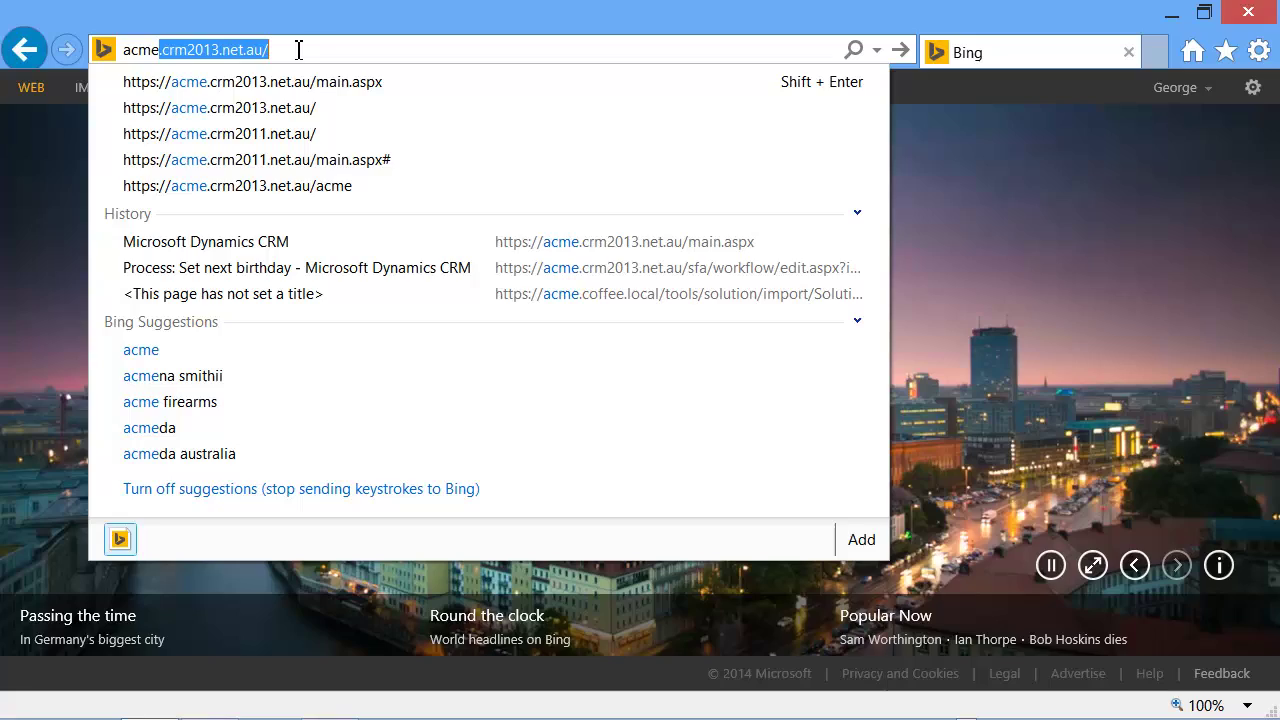
pyautogui.press('Return')
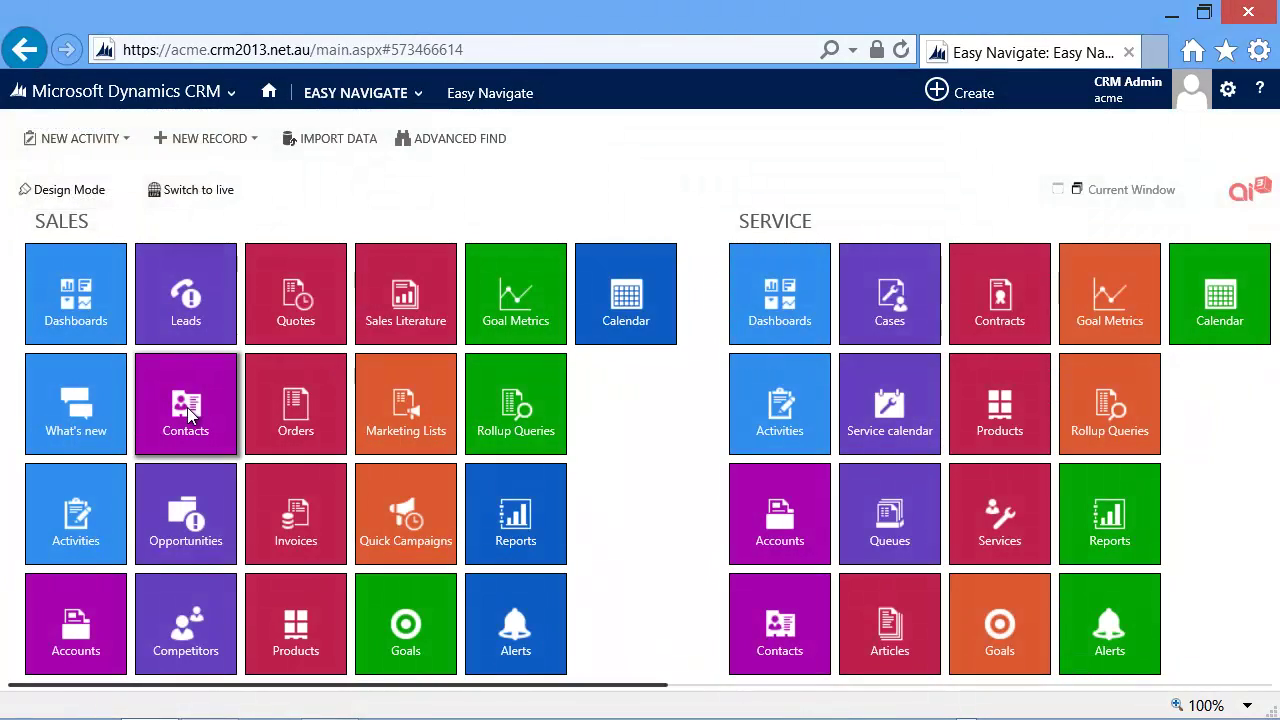
pyautogui.click(193, 415)
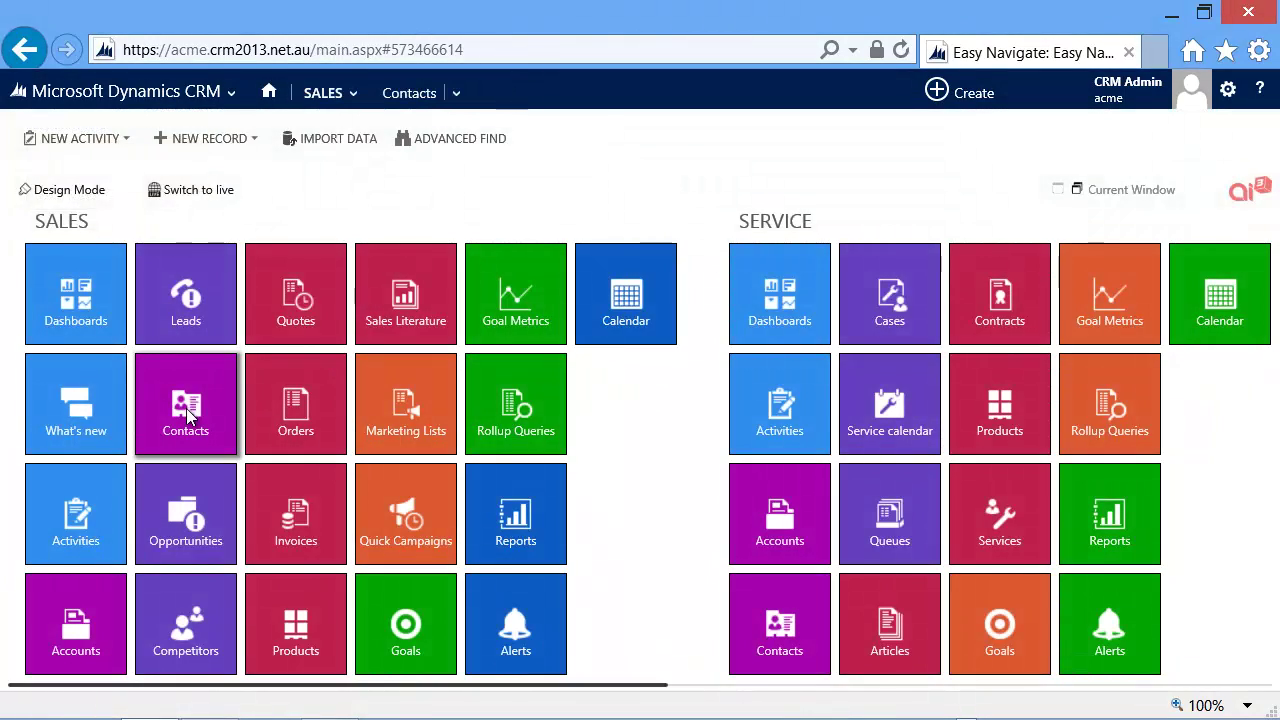
pyautogui.click(86, 268)
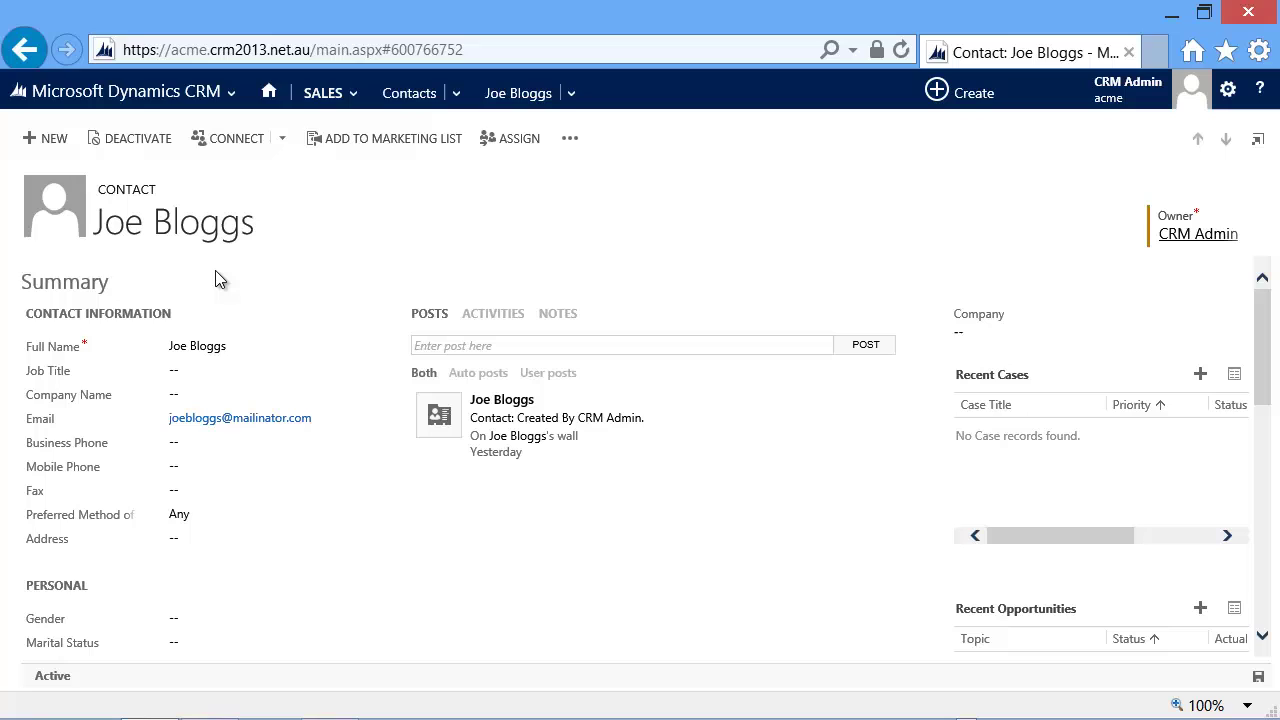
# Set the contact's Anniversary to 2-may-2014 and return to the home dashboard
pyautogui.scroll(-4, 215, 270)
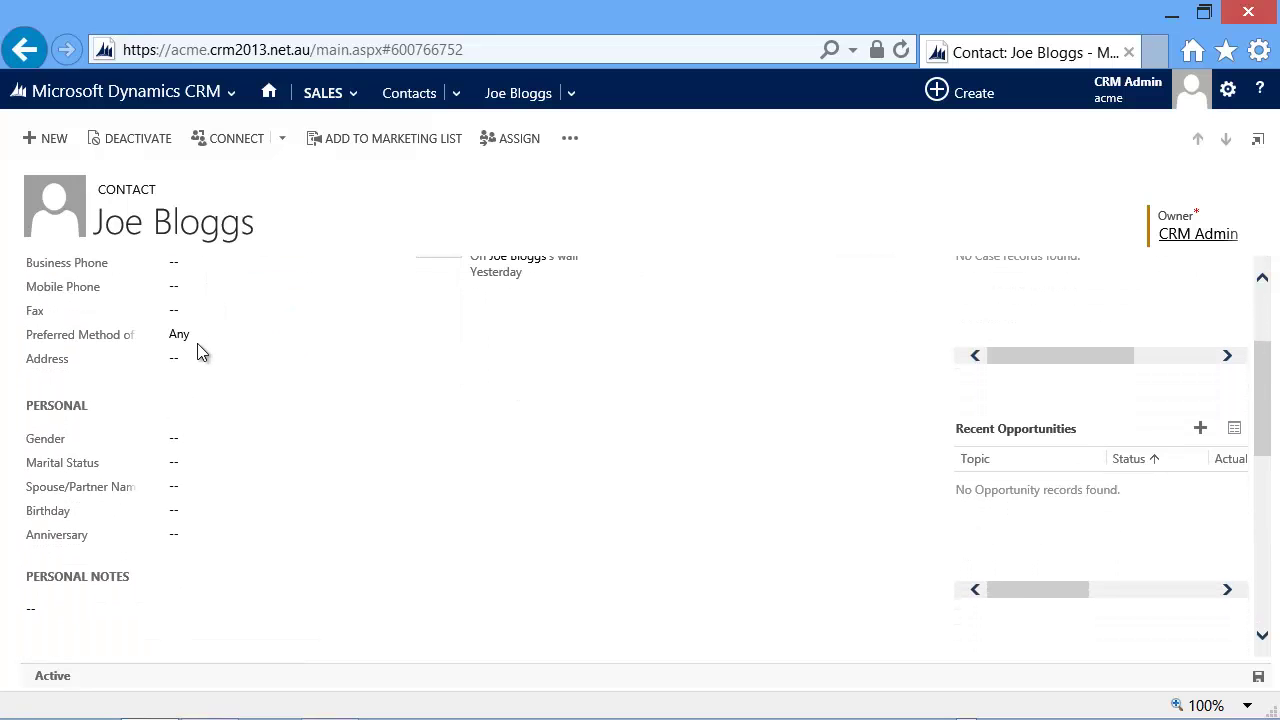
pyautogui.click(226, 539)
pyautogui.write('2-may')
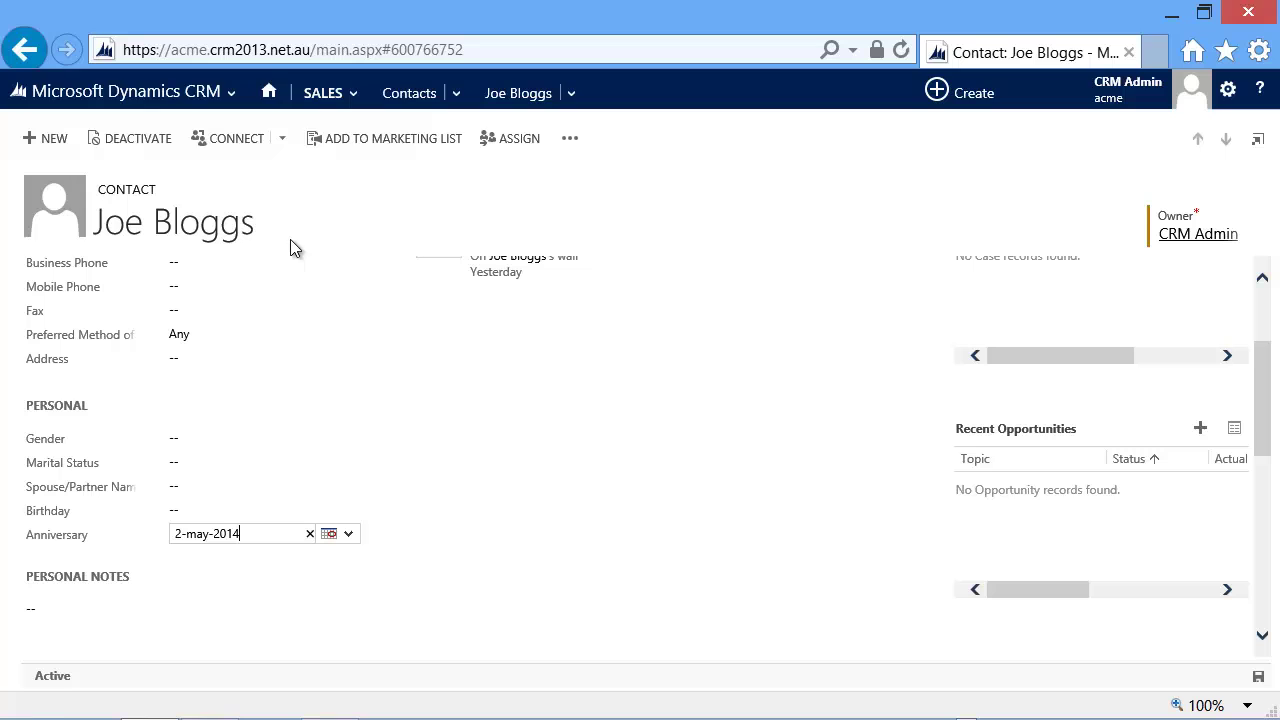
pyautogui.write('-2014')
pyautogui.click(268, 92)
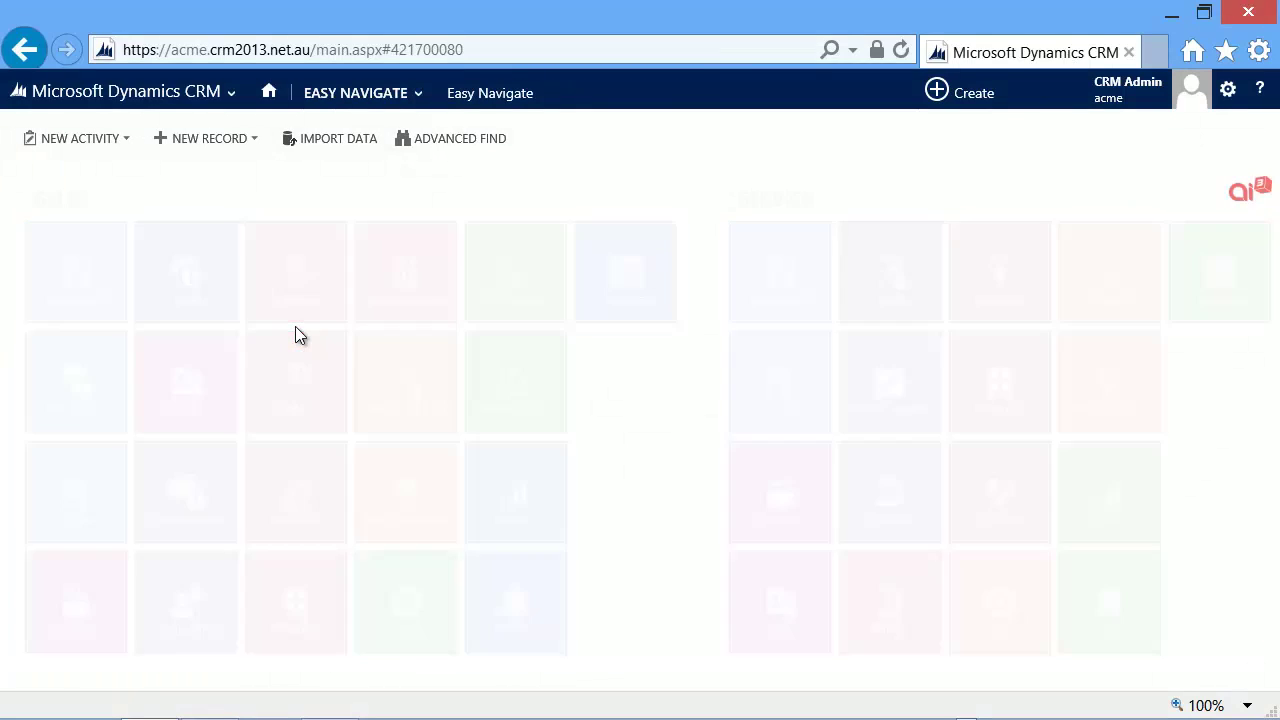
# Import ScheduledRecurringWorkflows_1_0_0_0.zip from the Solutions page through the import wizard
pyautogui.write('sol')
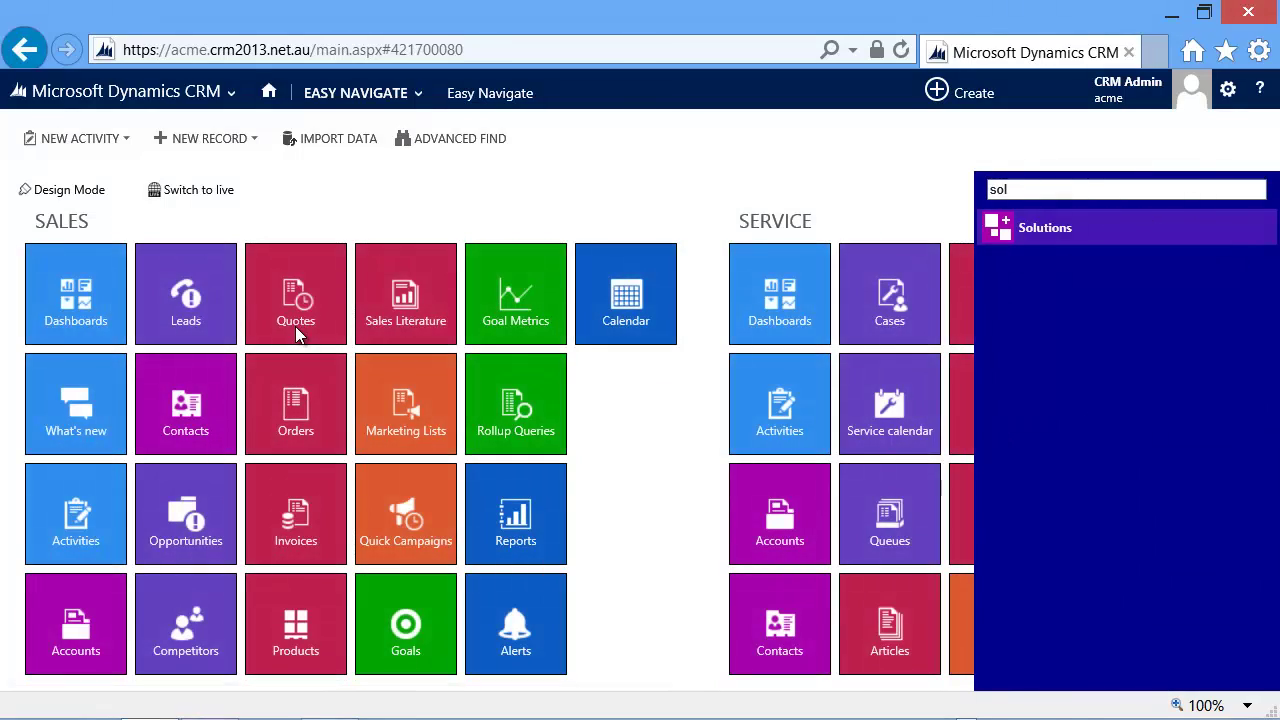
pyautogui.press('Return')
pyautogui.click(184, 163)
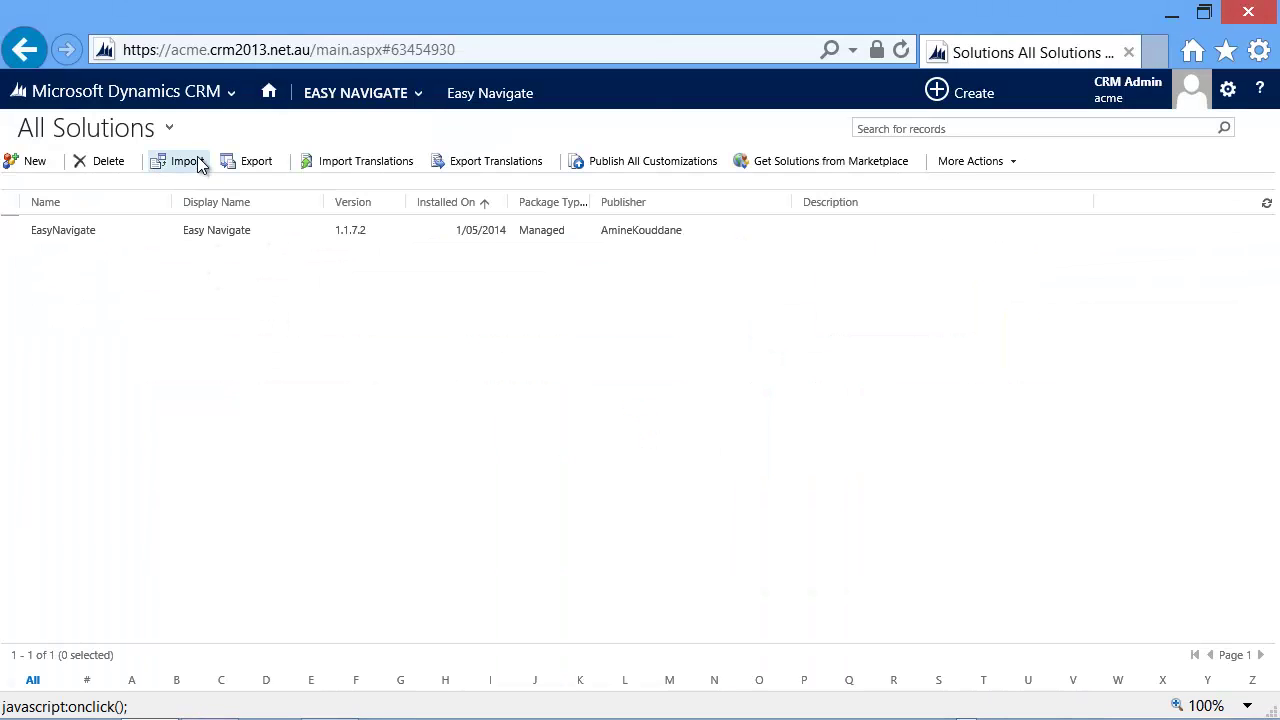
pyautogui.click(900, 268)
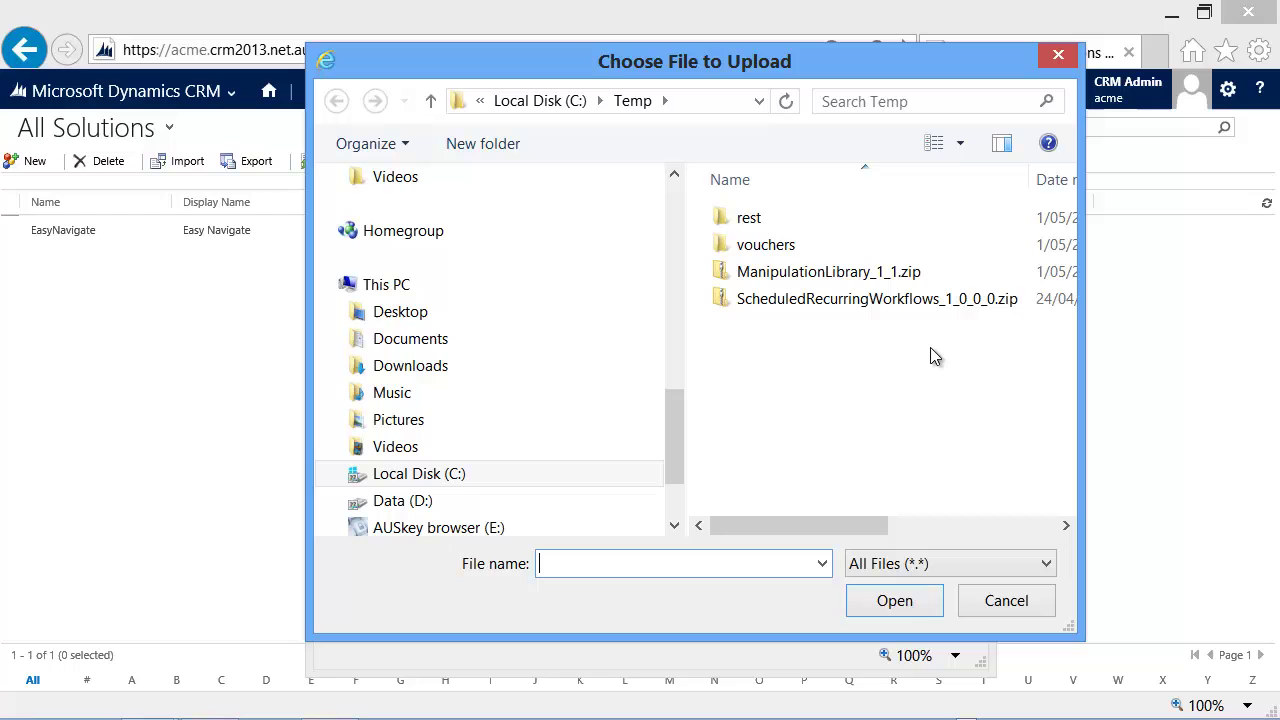
pyautogui.click(868, 299)
pyautogui.click(895, 601)
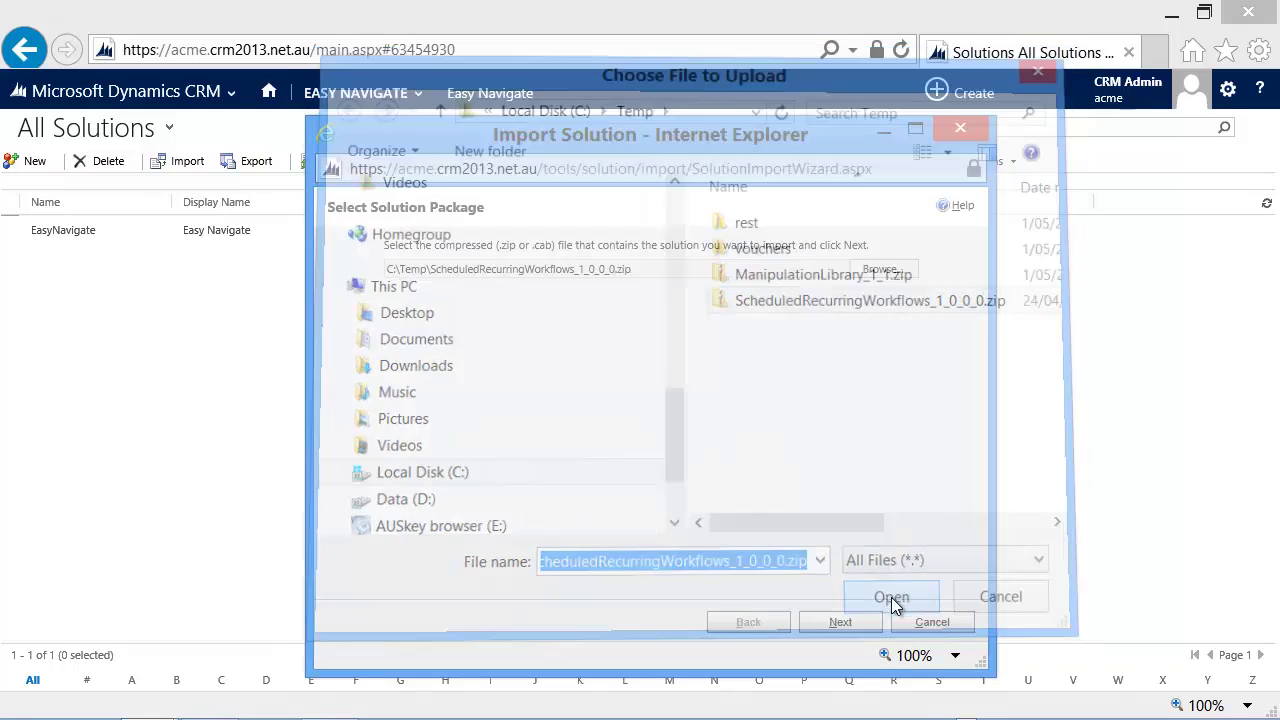
pyautogui.click(822, 630)
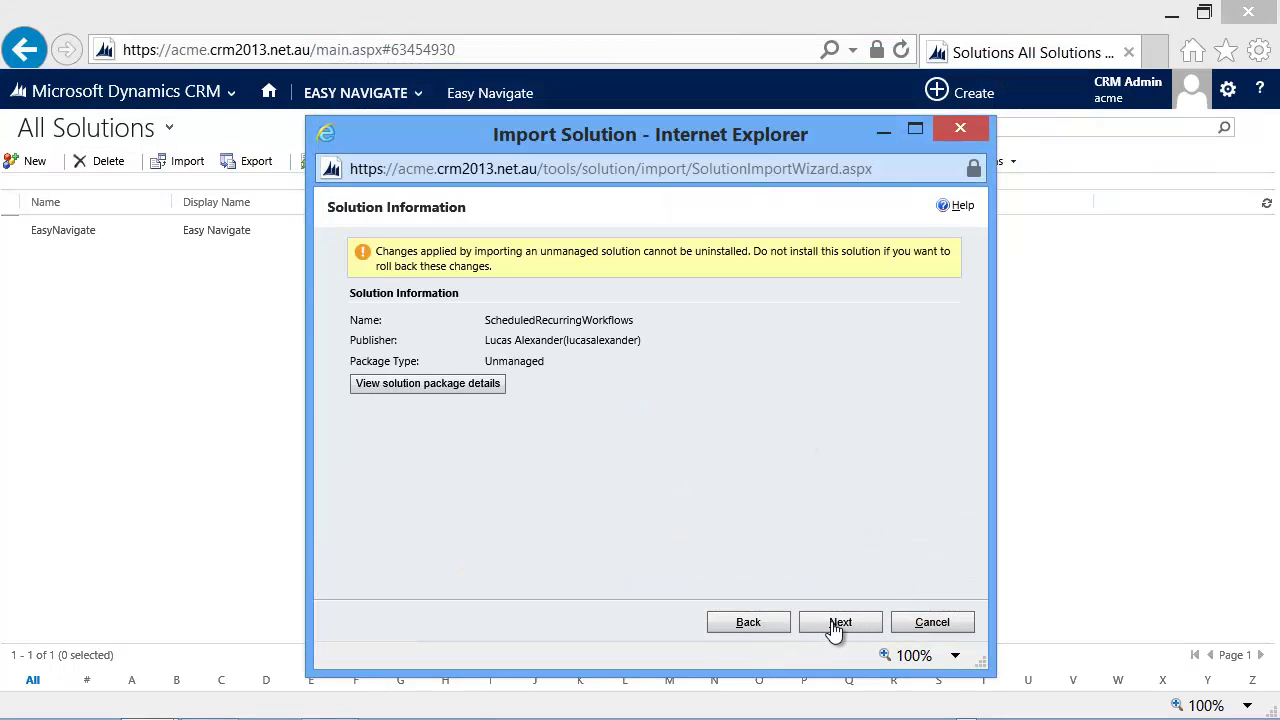
pyautogui.click(836, 624)
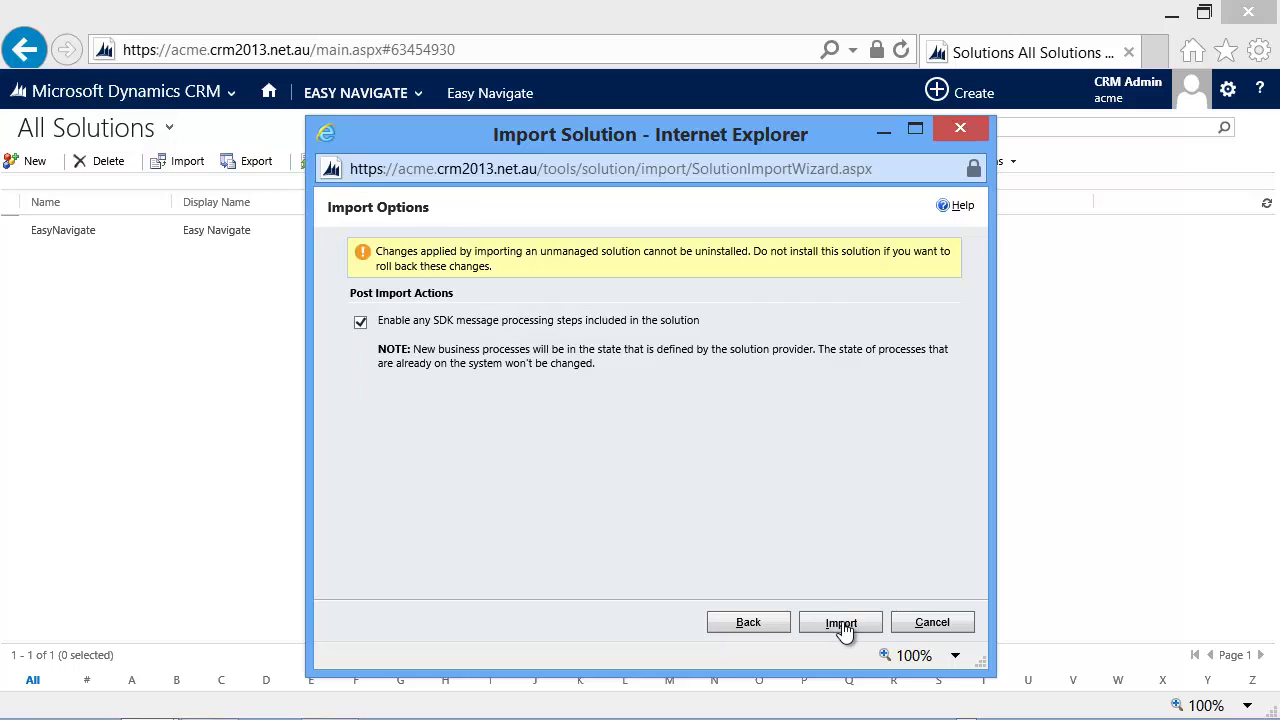
pyautogui.click(840, 622)
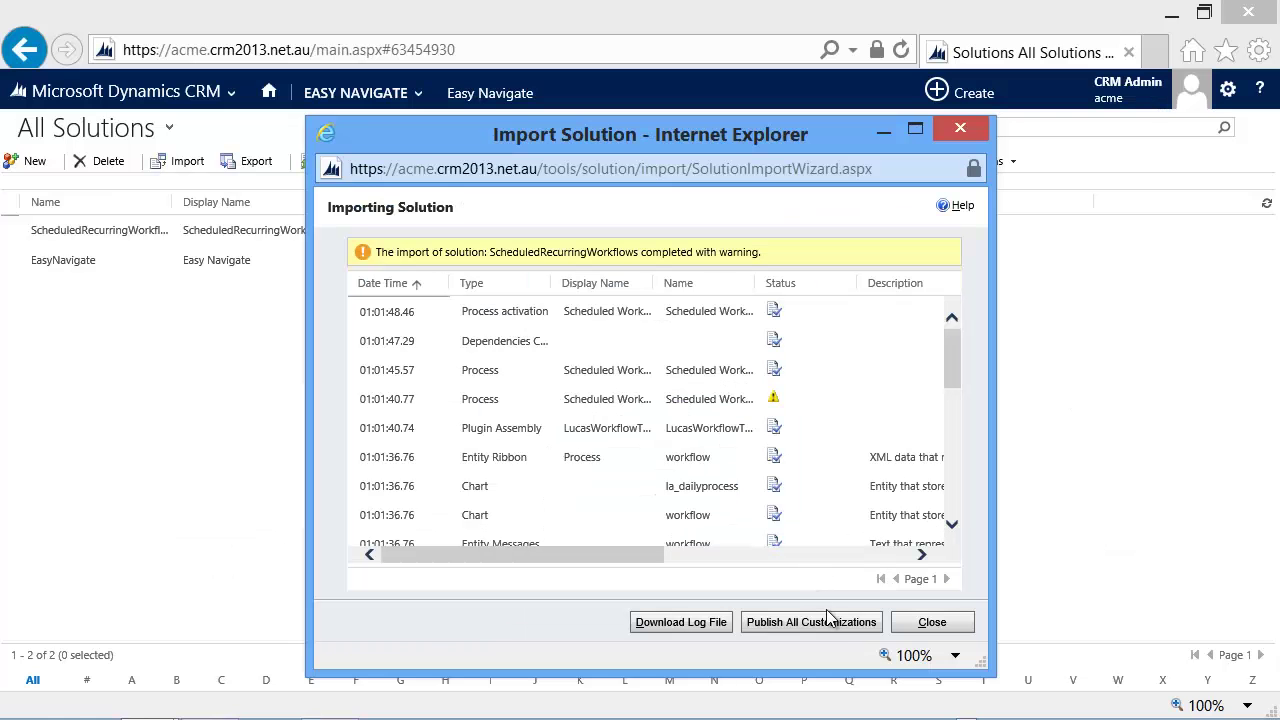
pyautogui.click(820, 521)
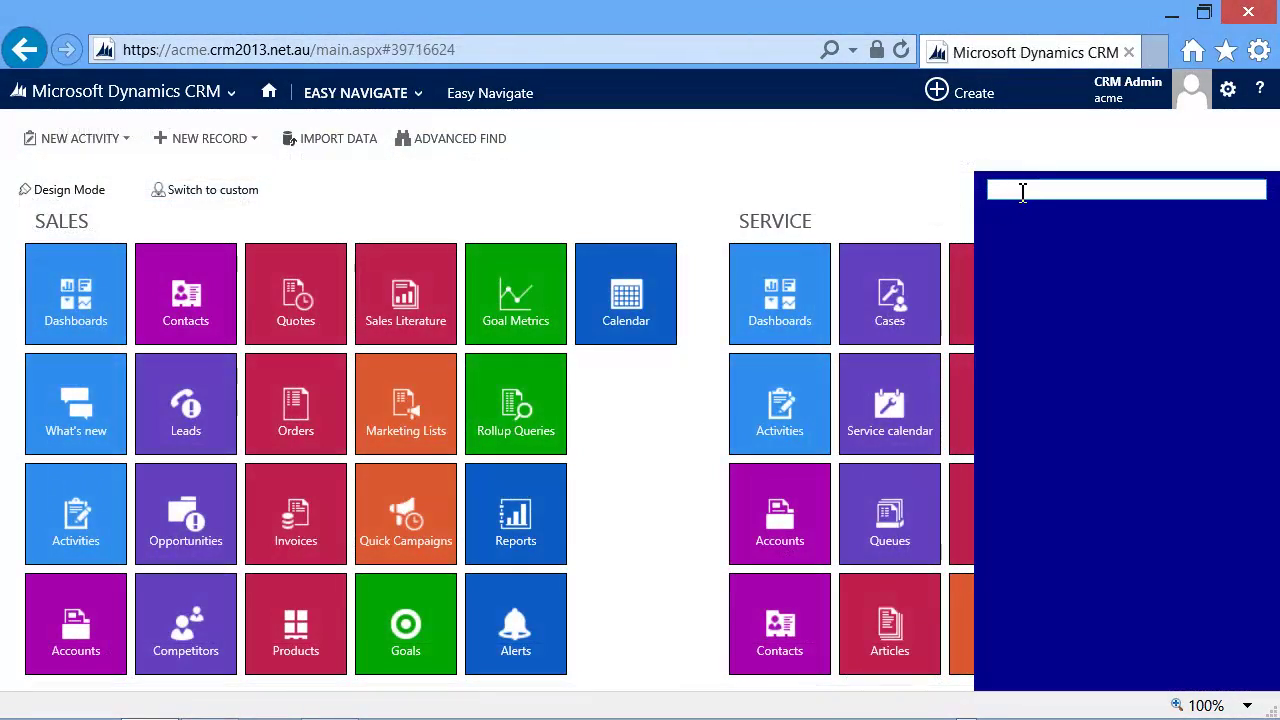
# Open the Scheduled Processes list and start a new scheduled process record
pyautogui.click(1022, 192)
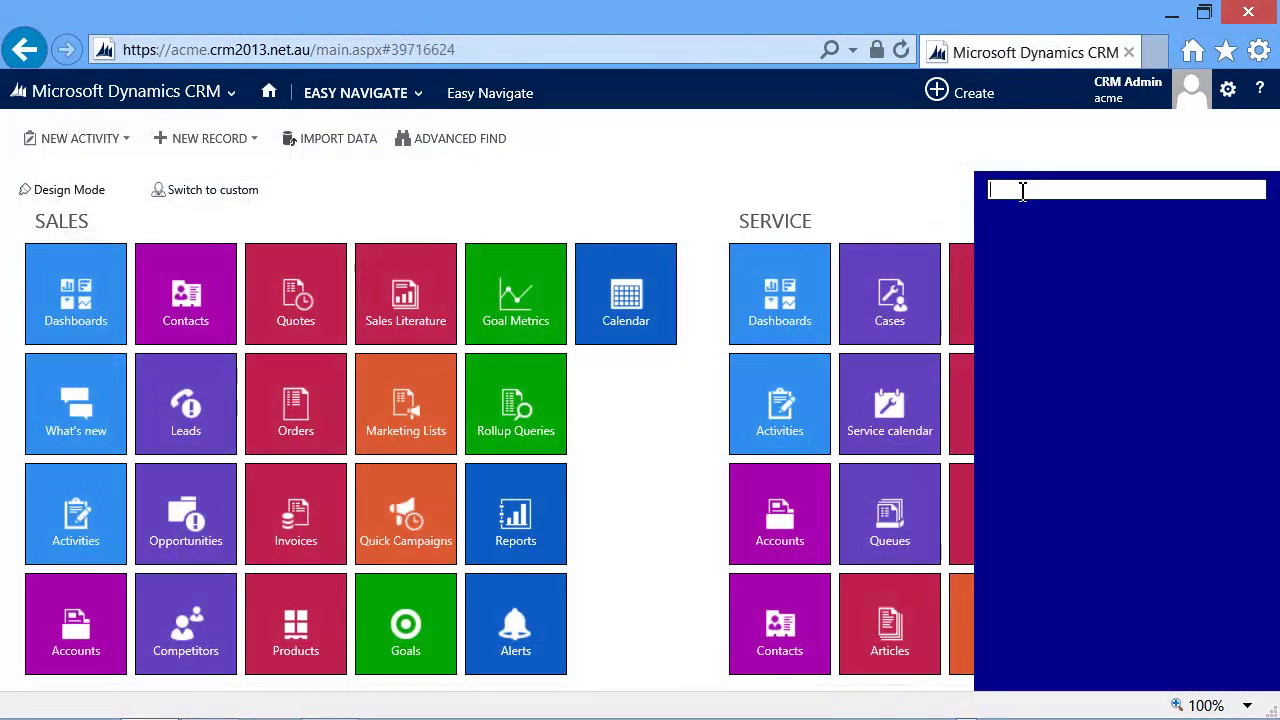
pyautogui.write('sche')
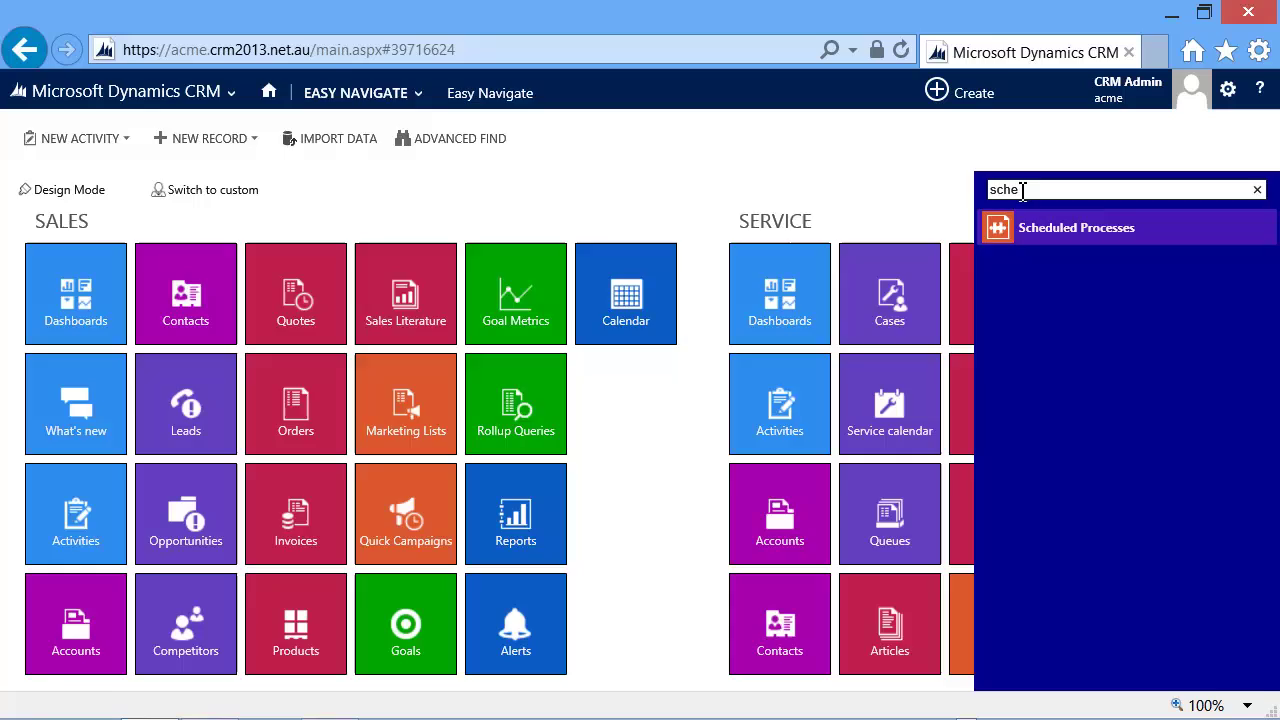
pyautogui.press('Return')
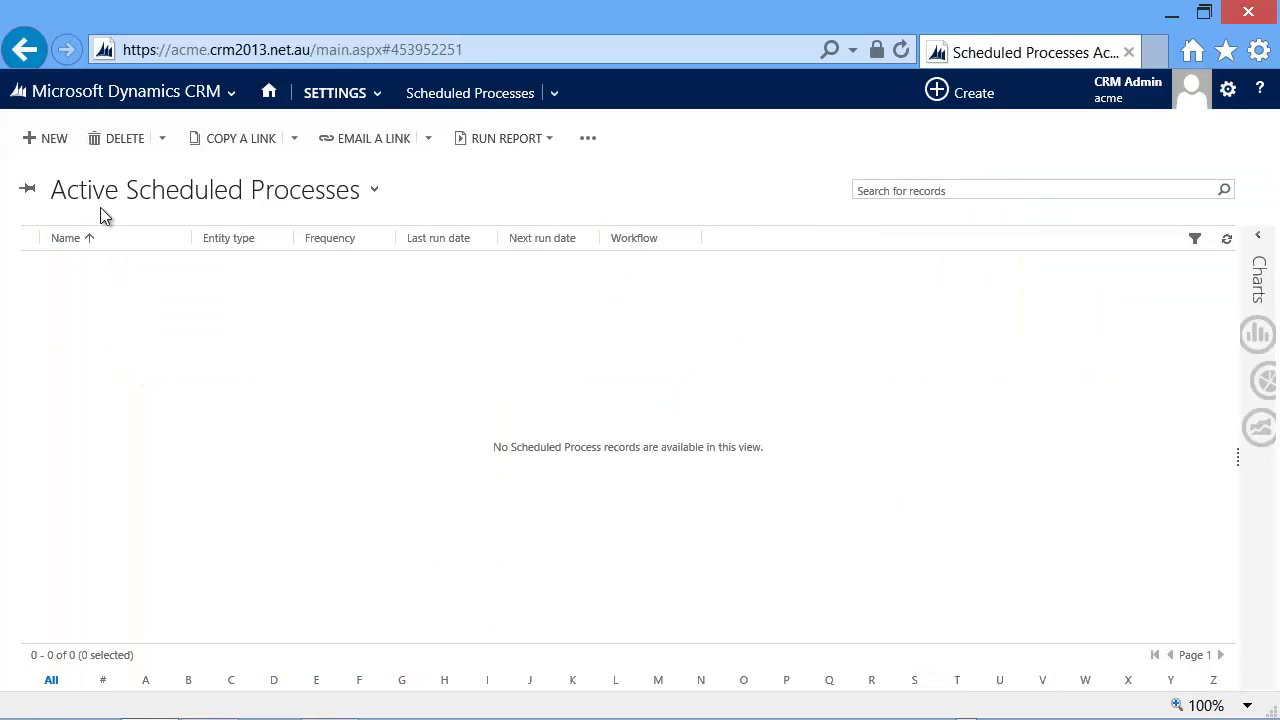
pyautogui.click(50, 138)
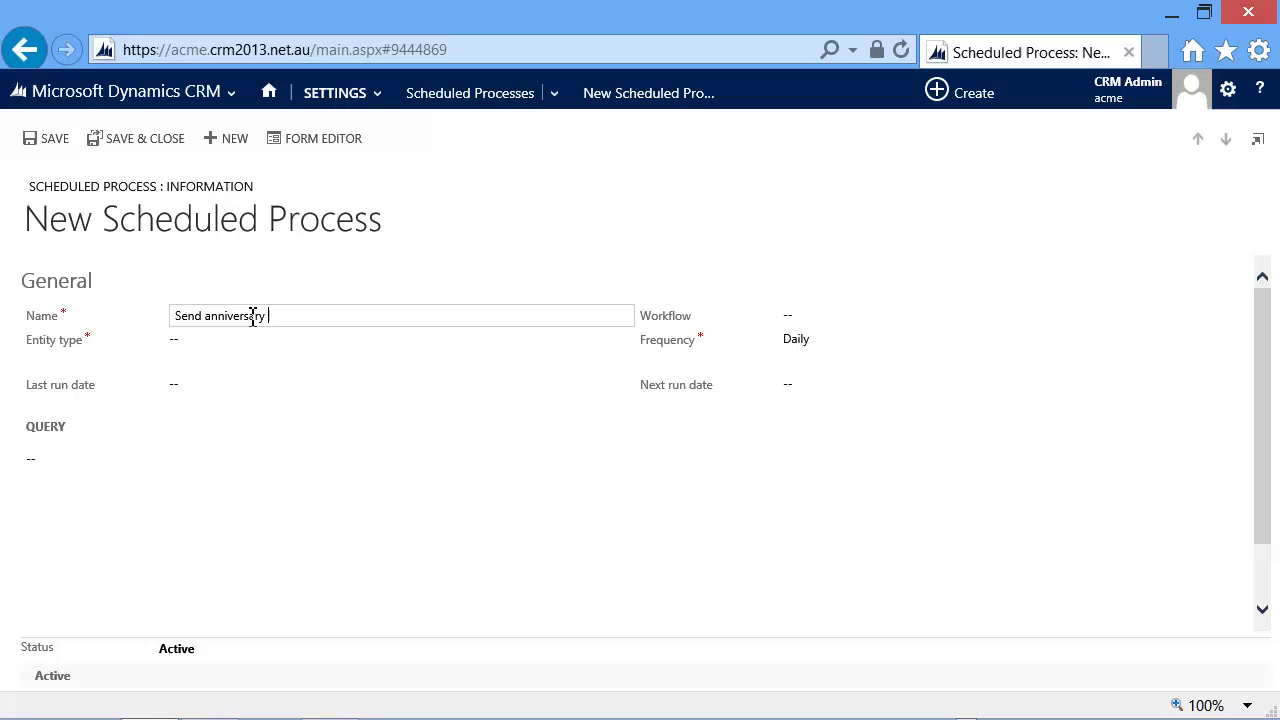
# Name it 'Send anniversary gift' with entity type contact and open the full workflow lookup
pyautogui.write('gift')
pyautogui.press('Tab')
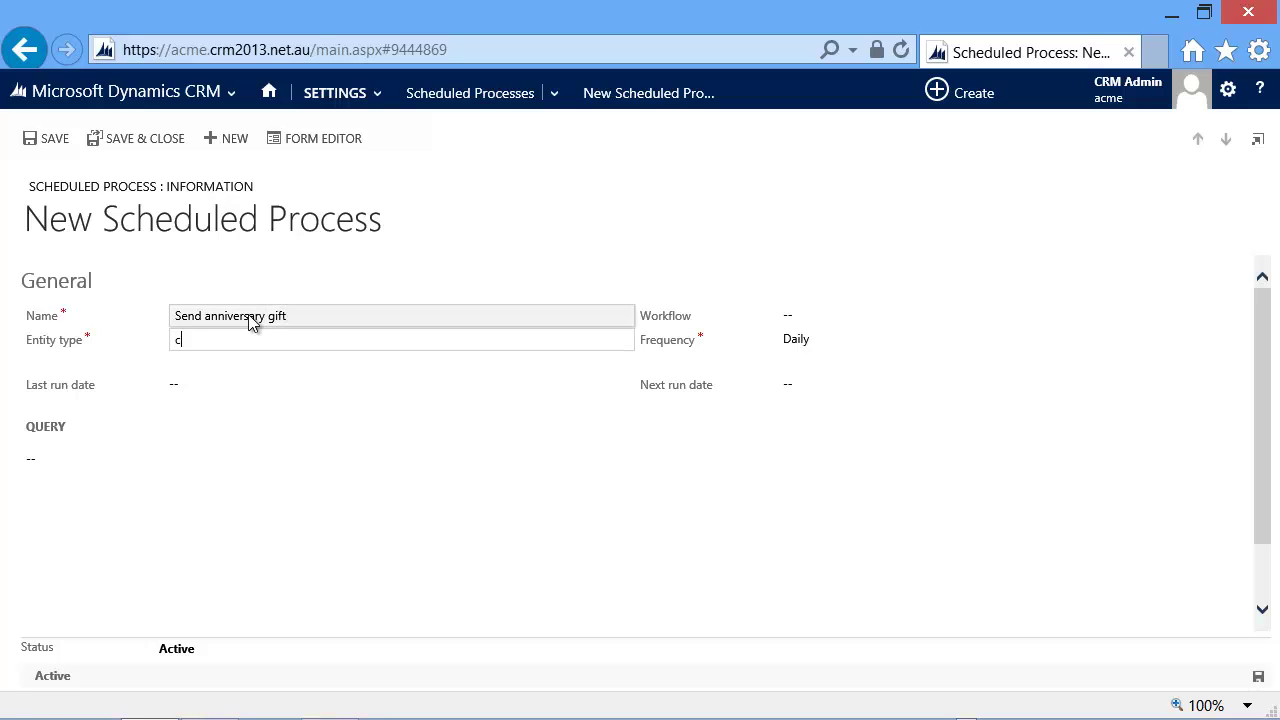
pyautogui.press('Tab')
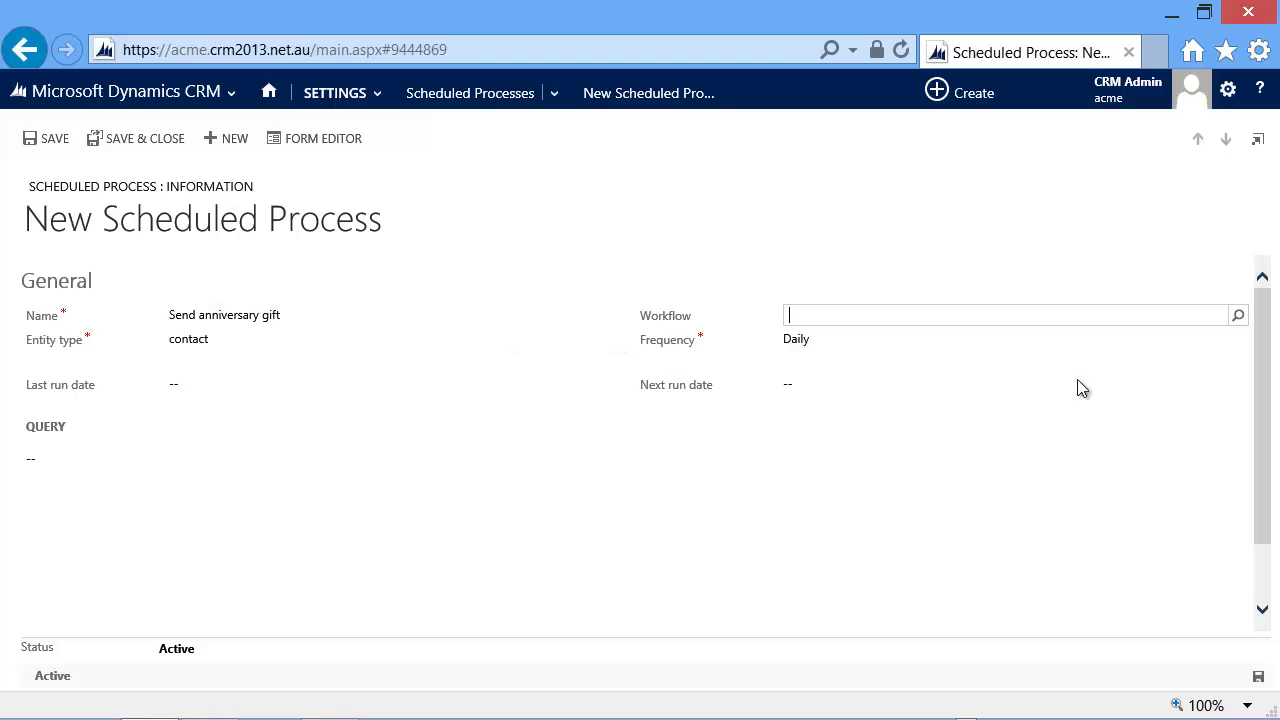
pyautogui.click(1238, 316)
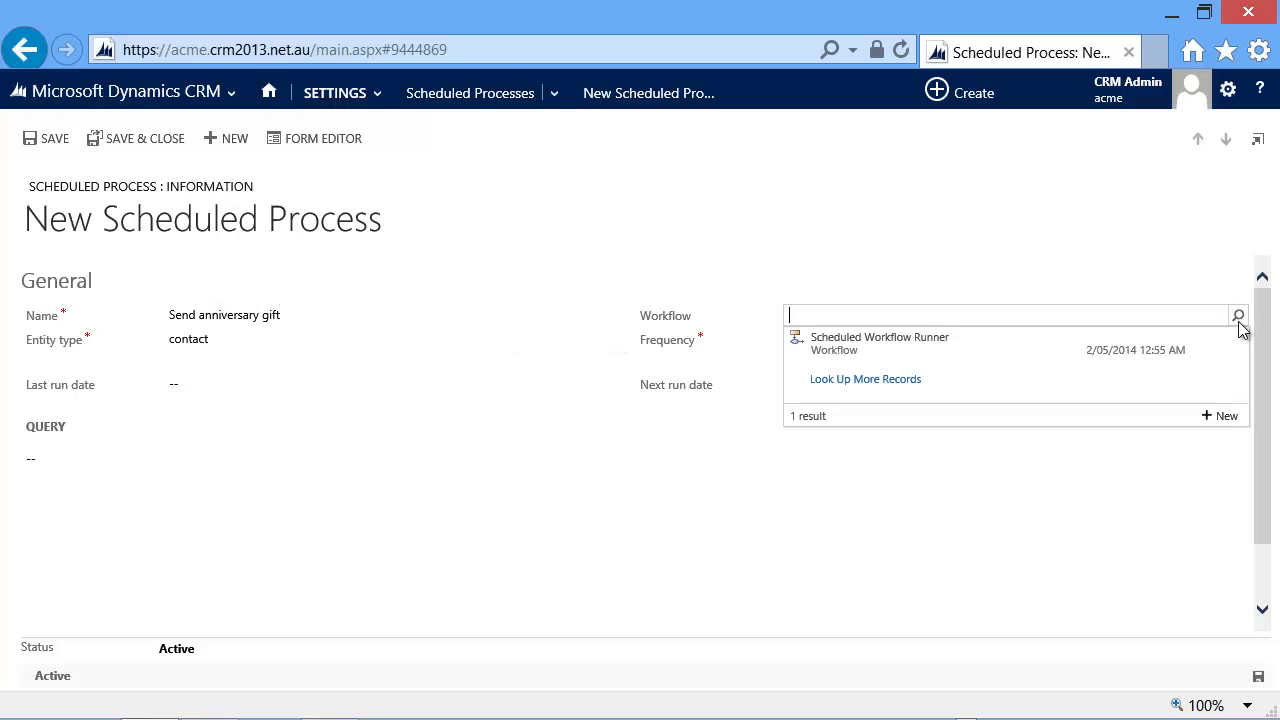
pyautogui.click(851, 391)
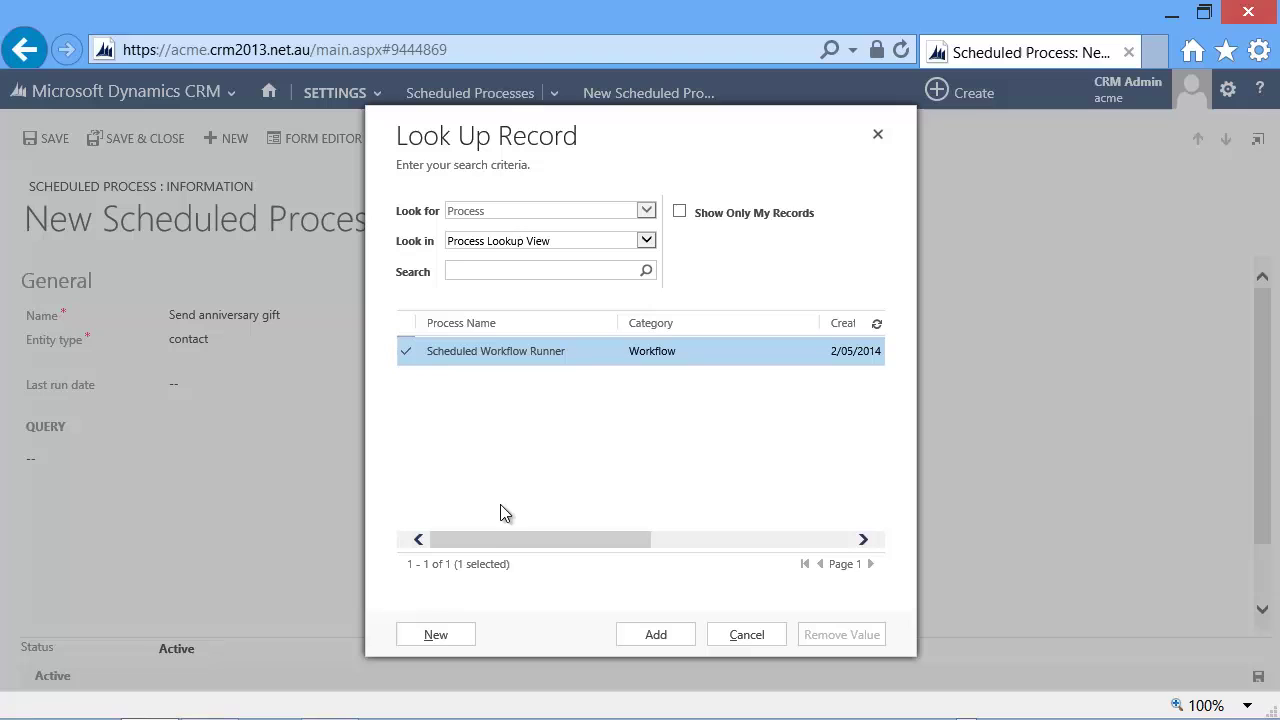
# Create a new Workflow-category process 'Send anniversary gift' on the Contact entity
pyautogui.click(445, 634)
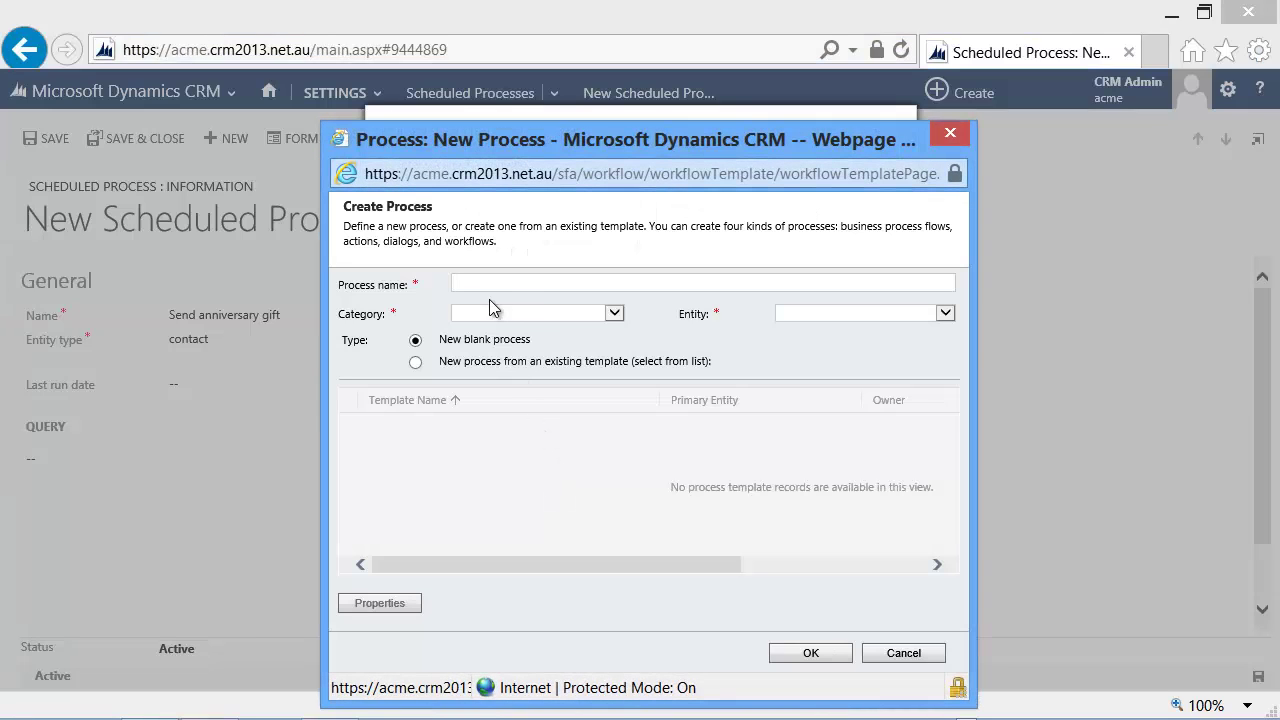
pyautogui.write('Send anniversary gift')
pyautogui.press('Tab')
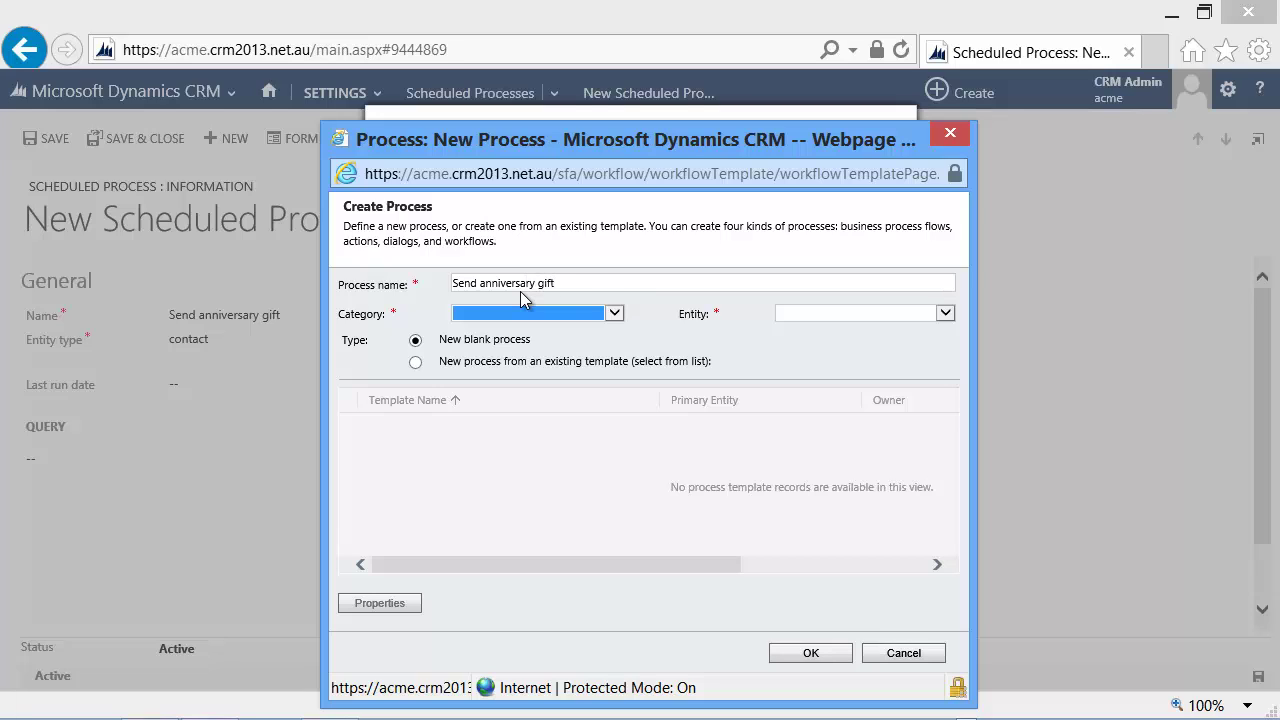
pyautogui.press('w')
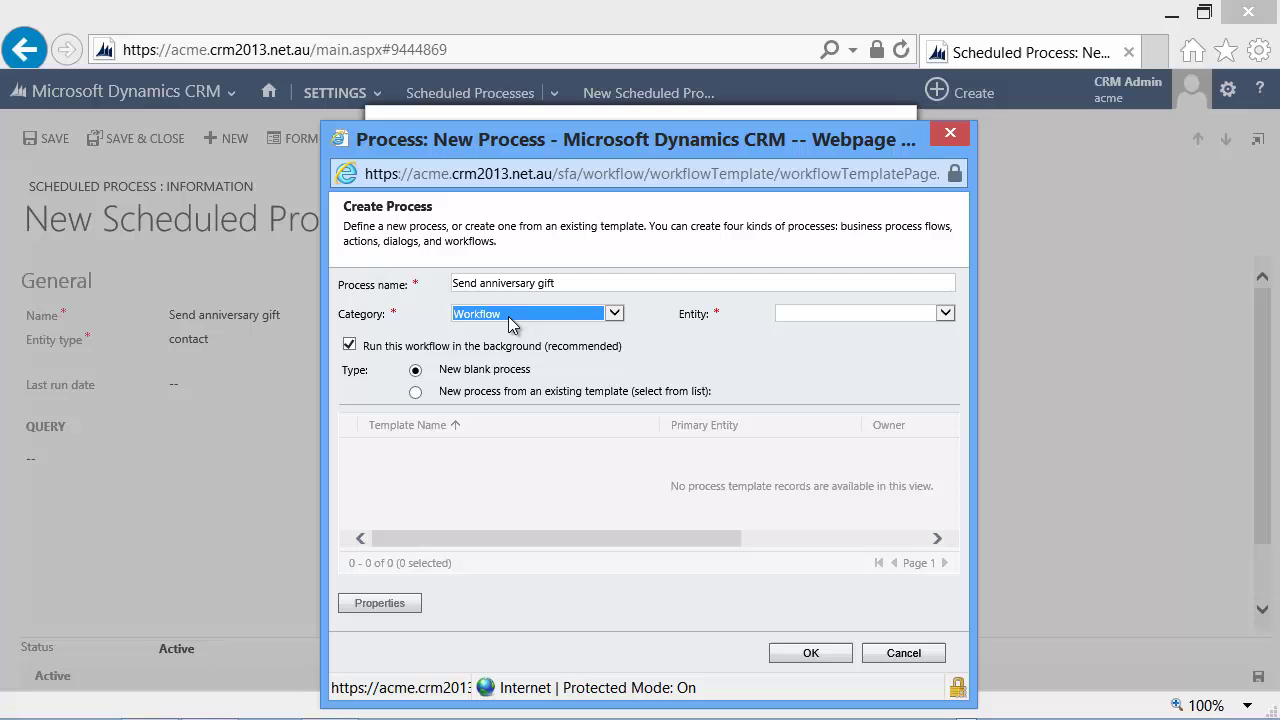
pyautogui.click(824, 313)
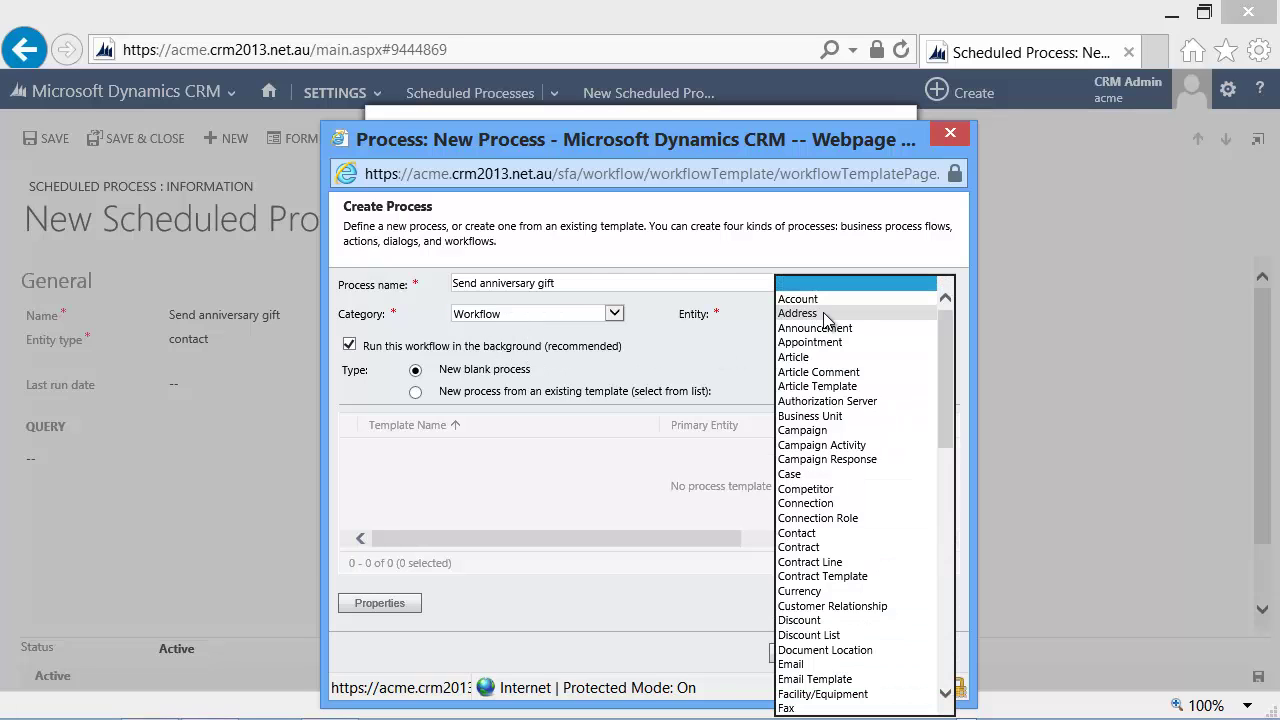
pyautogui.write('con')
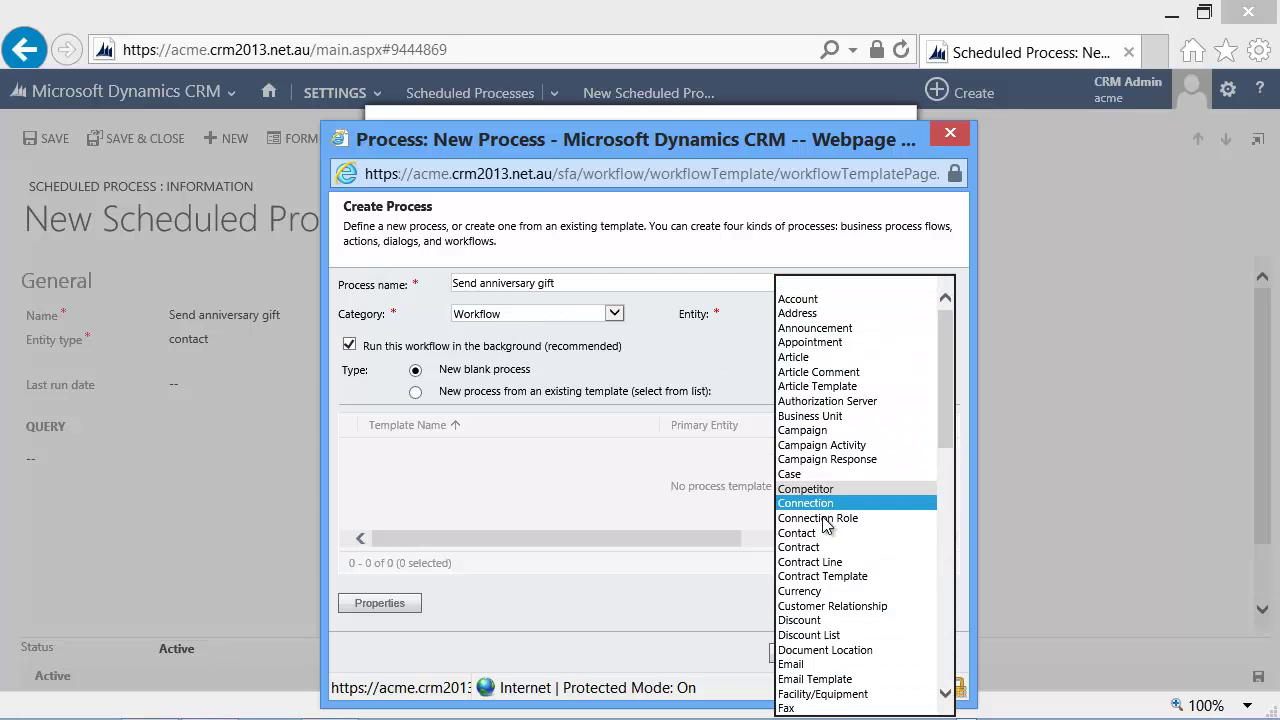
pyautogui.click(818, 532)
pyautogui.click(816, 656)
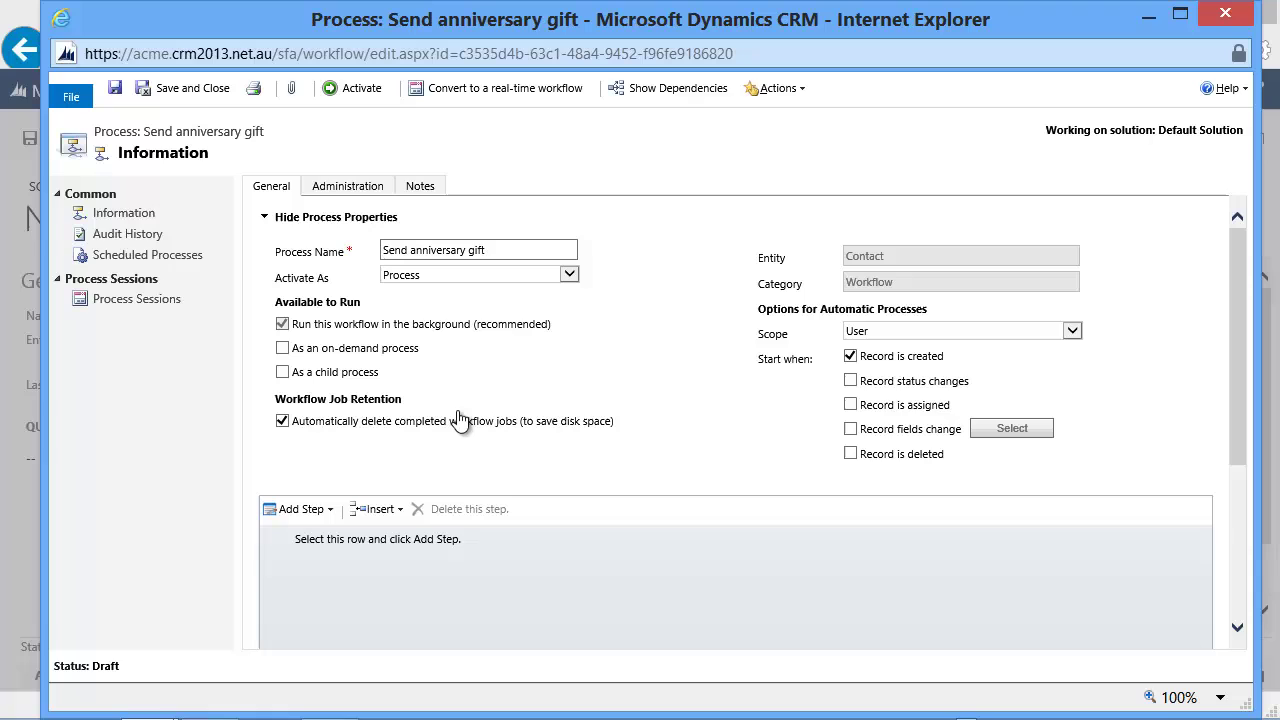
# Enable 'As a child process' and clear the 'Record is created' trigger
pyautogui.click(316, 374)
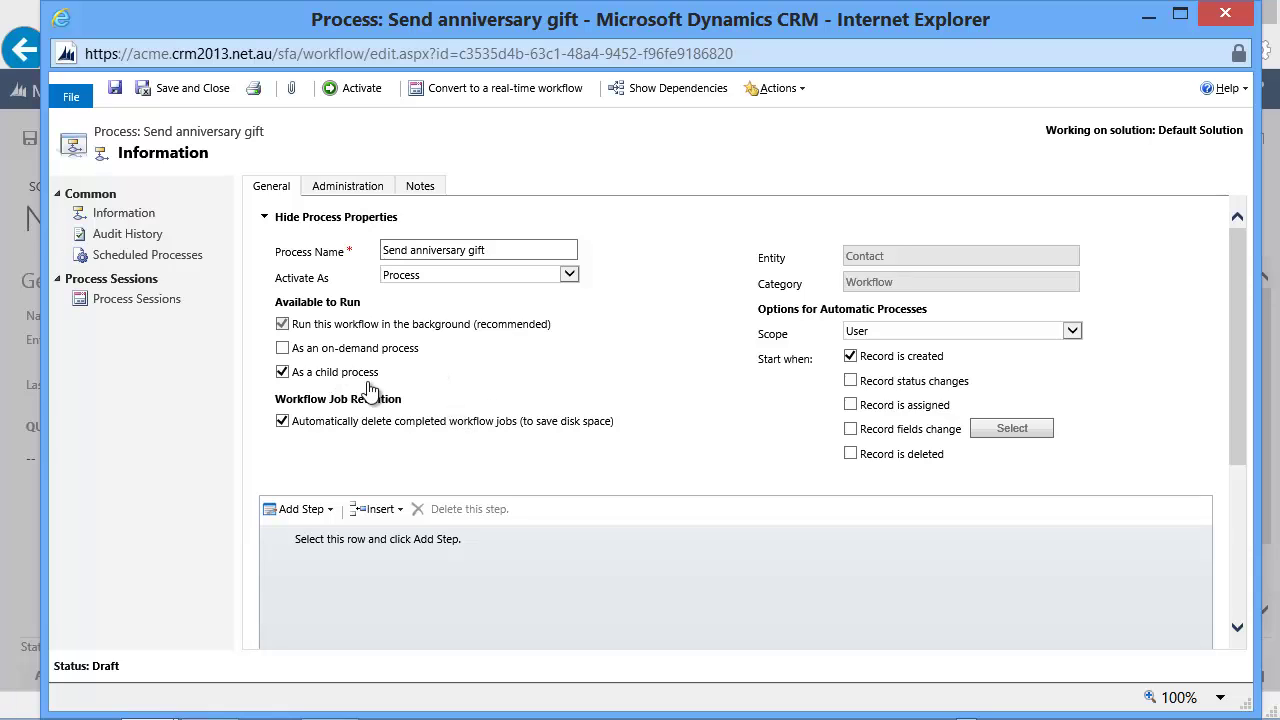
pyautogui.click(910, 357)
pyautogui.scroll(-3, 890, 513)
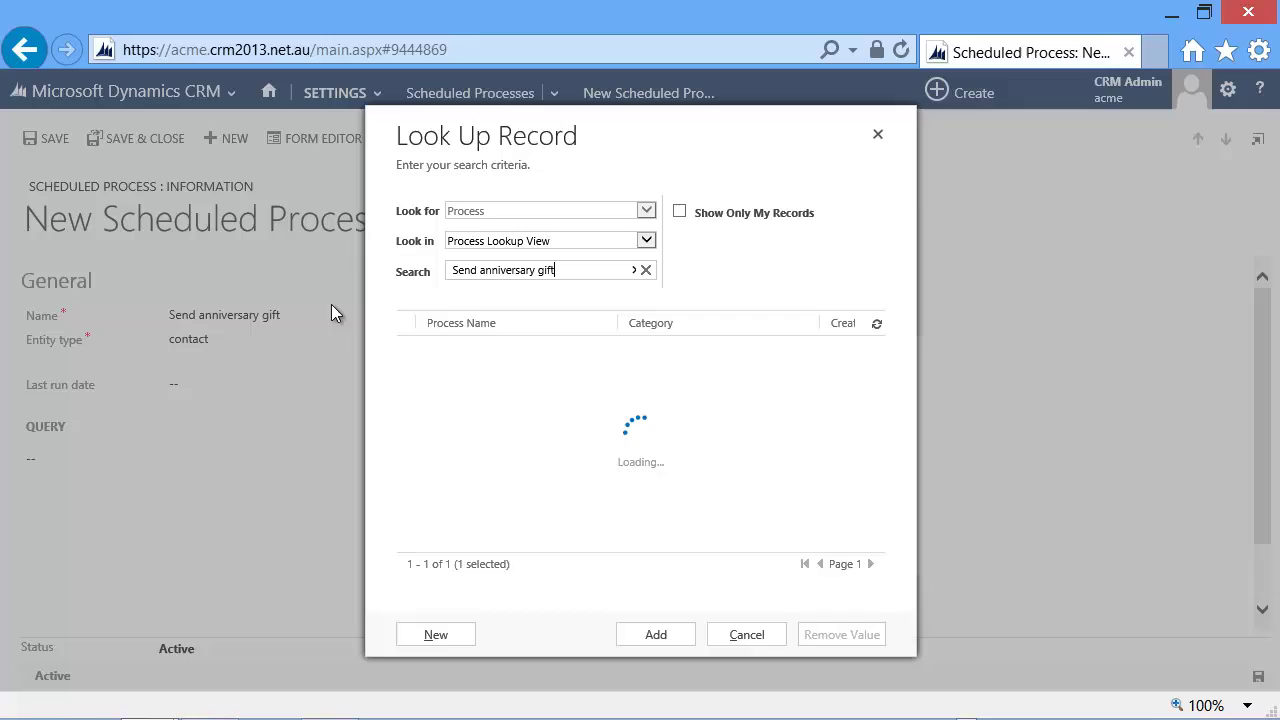
# Add a Send Email step using Create New Message and open its properties
pyautogui.click(331, 305)
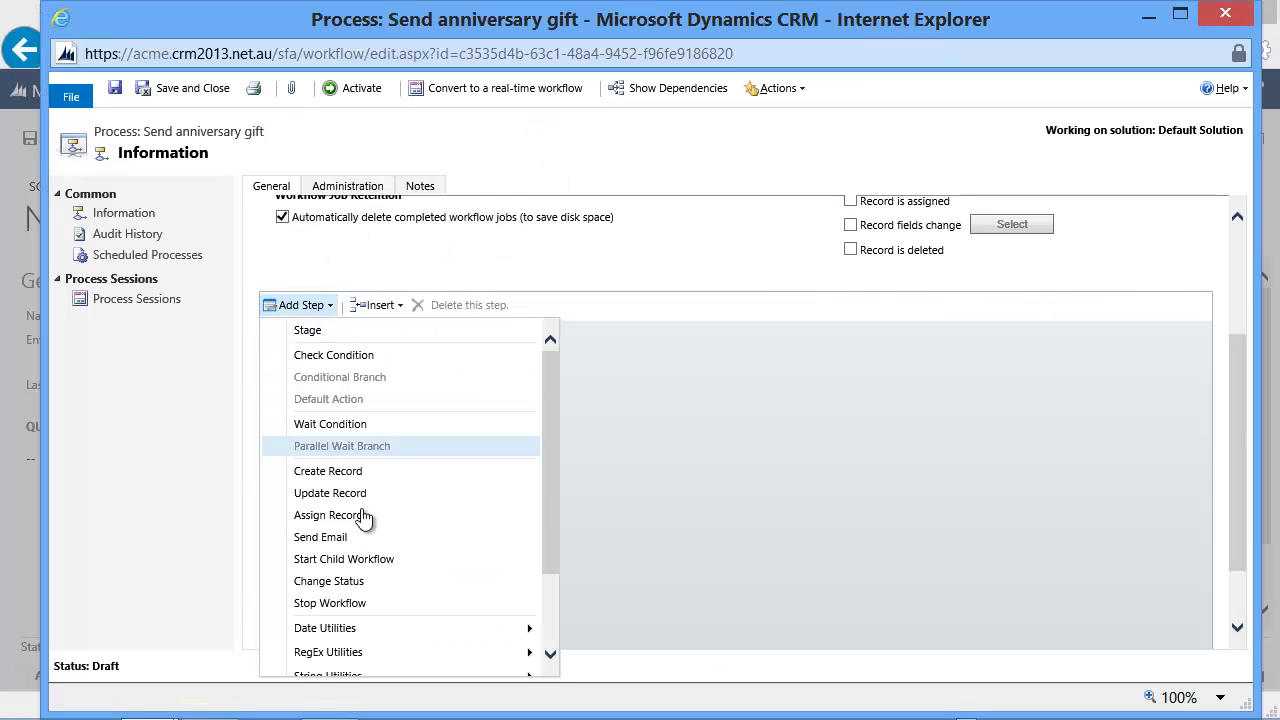
pyautogui.click(372, 536)
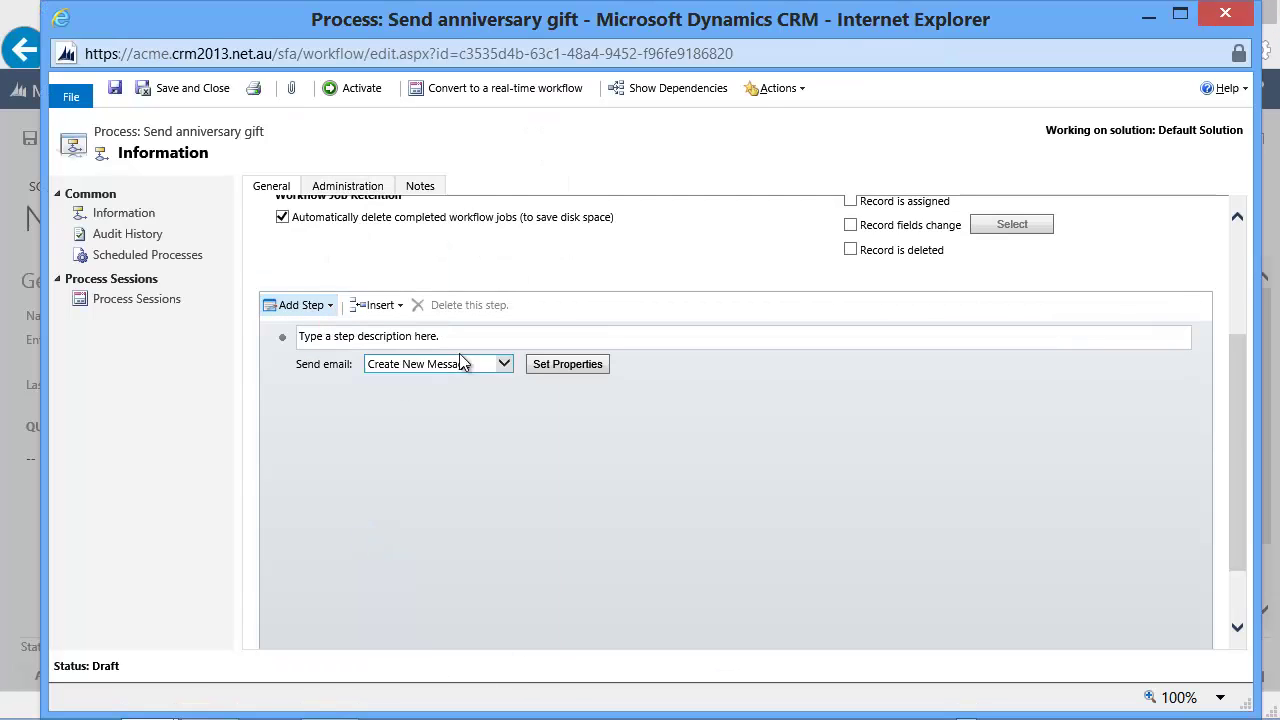
pyautogui.click(503, 364)
pyautogui.click(503, 364)
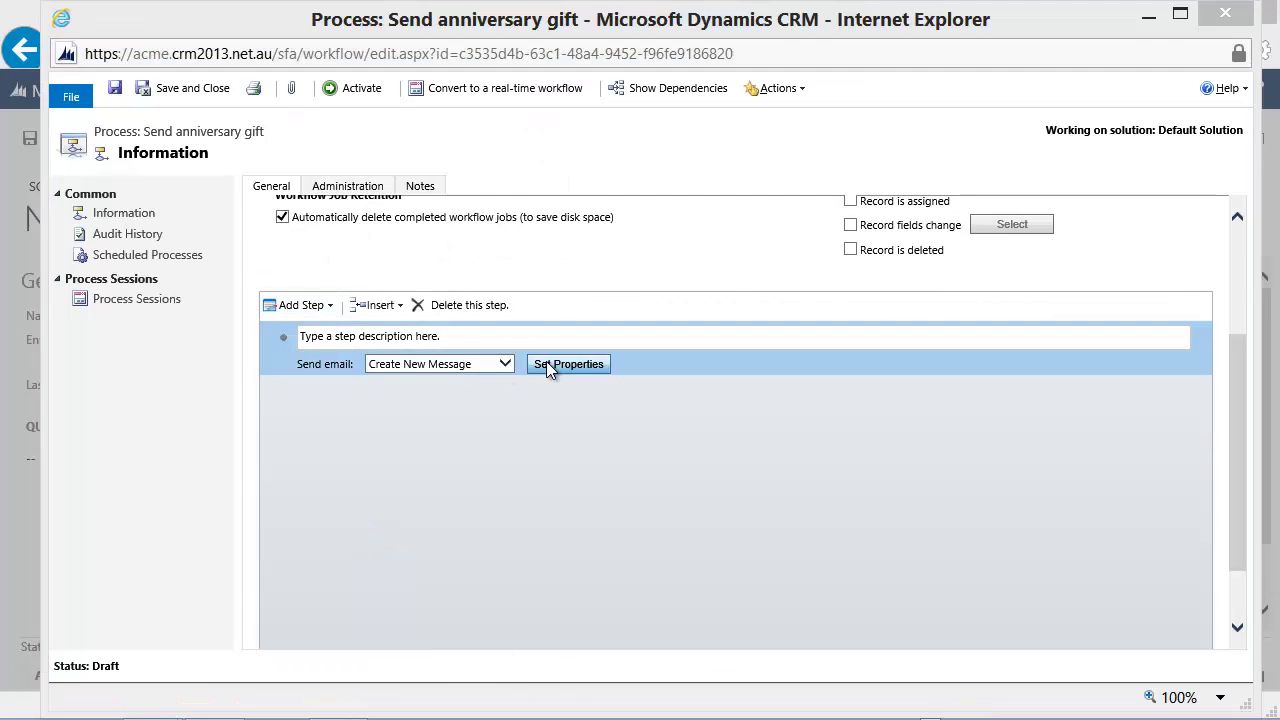
pyautogui.click(548, 364)
# Address the email To field to the dynamic value {Contact(Contact)}
pyautogui.click(272, 233)
pyautogui.click(1126, 349)
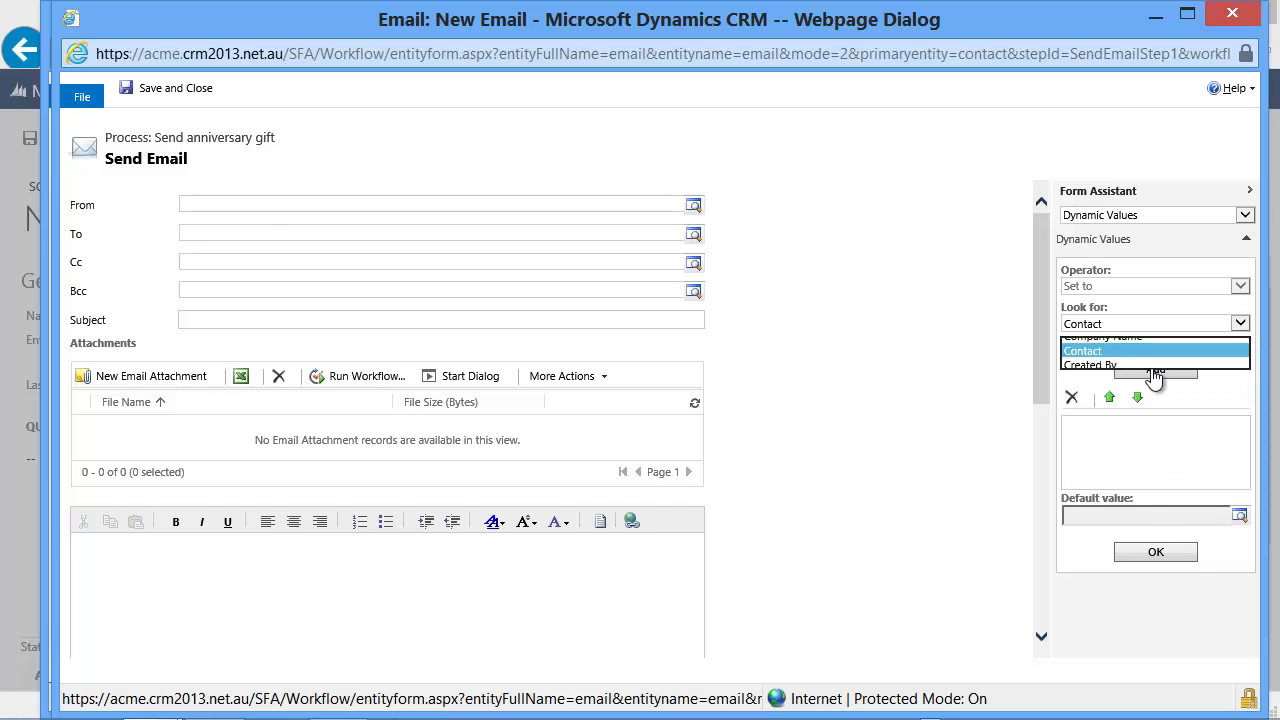
pyautogui.click(1074, 377)
pyautogui.click(1156, 369)
pyautogui.click(1156, 552)
# Set the email subject to 'Happy anniversary'
pyautogui.click(240, 325)
pyautogui.write('happy anniversary')
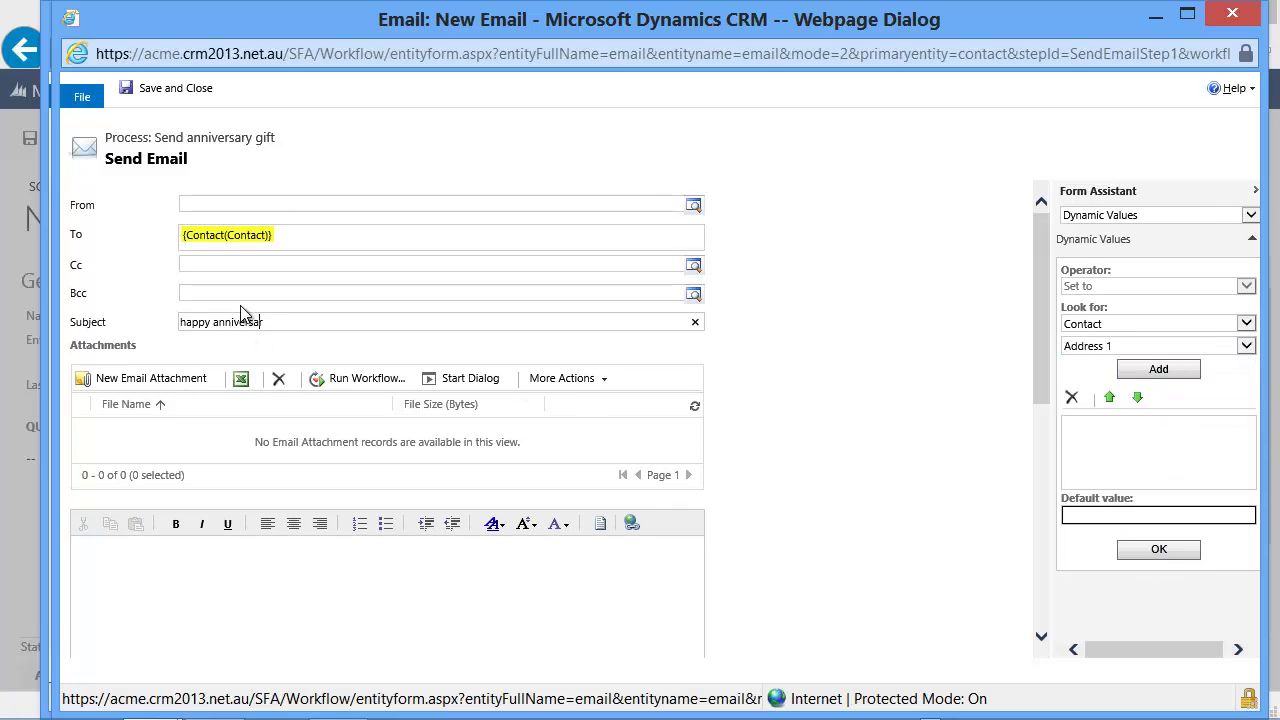
pyautogui.click(183, 322)
pyautogui.press('BackSpace')
pyautogui.write('H')
# Write the body 'Hi, {First Name(Contact)}' with '...our shopping, it's on us!' and a 'The tipsters' sign-off
pyautogui.click(210, 568)
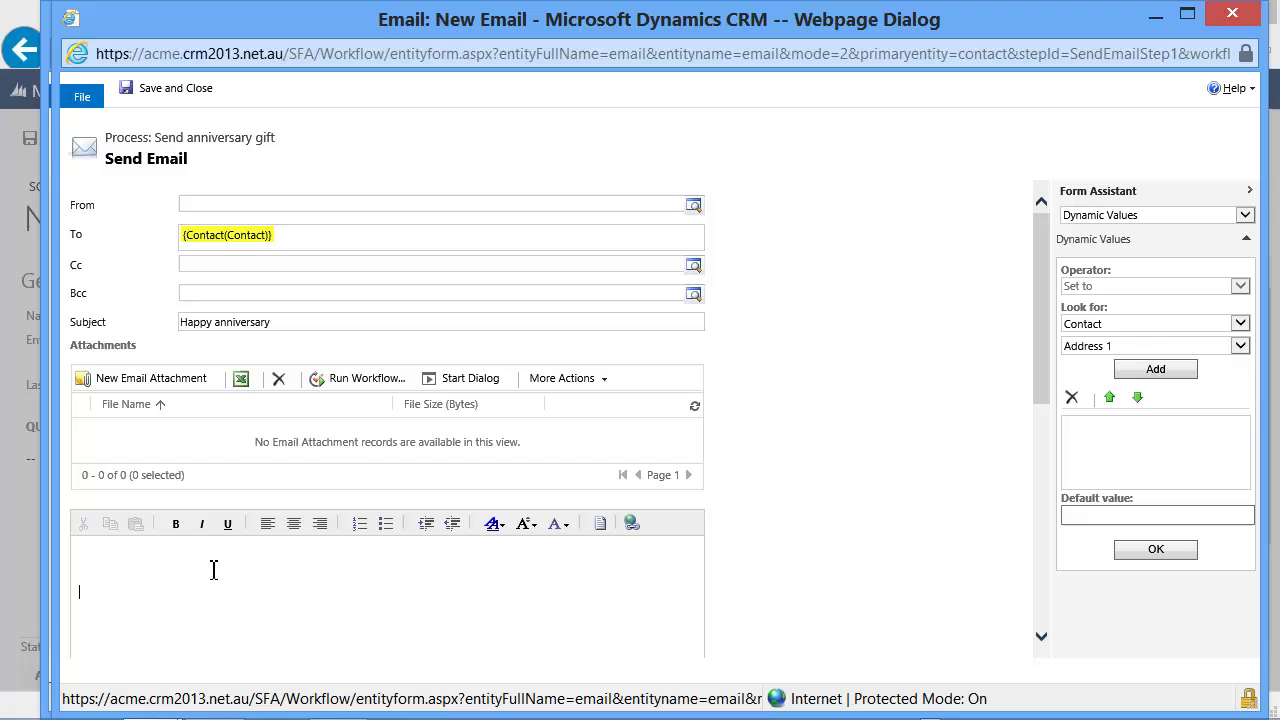
pyautogui.write('Hi,')
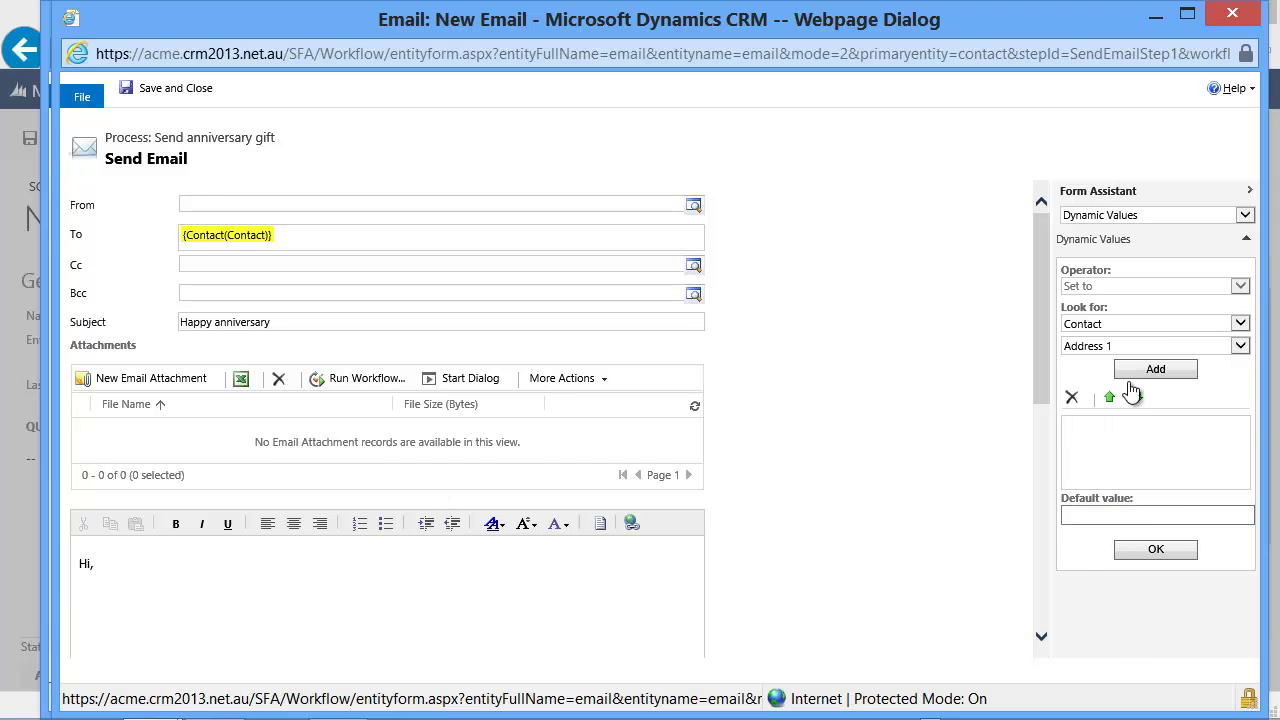
pyautogui.click(1150, 345)
pyautogui.scroll(-2, 1128, 661)
pyautogui.scroll(-3, 1128, 661)
pyautogui.click(1100, 346)
pyautogui.click(1155, 368)
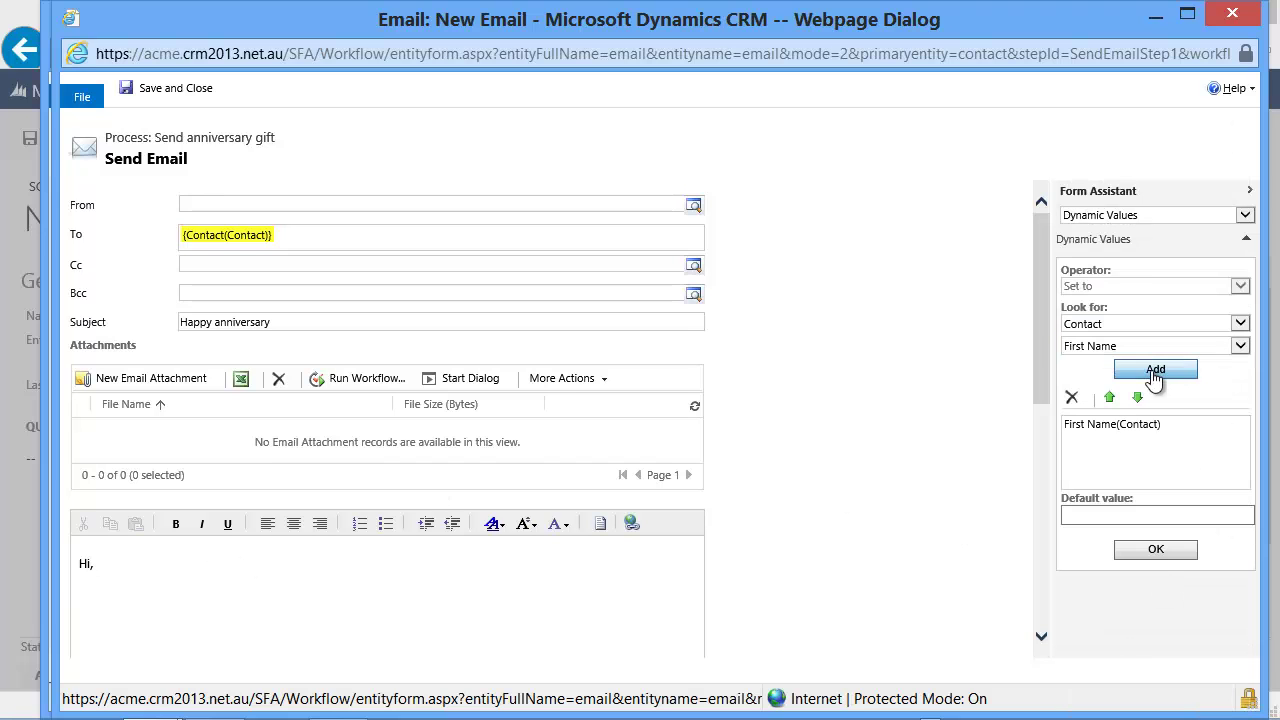
pyautogui.click(1155, 549)
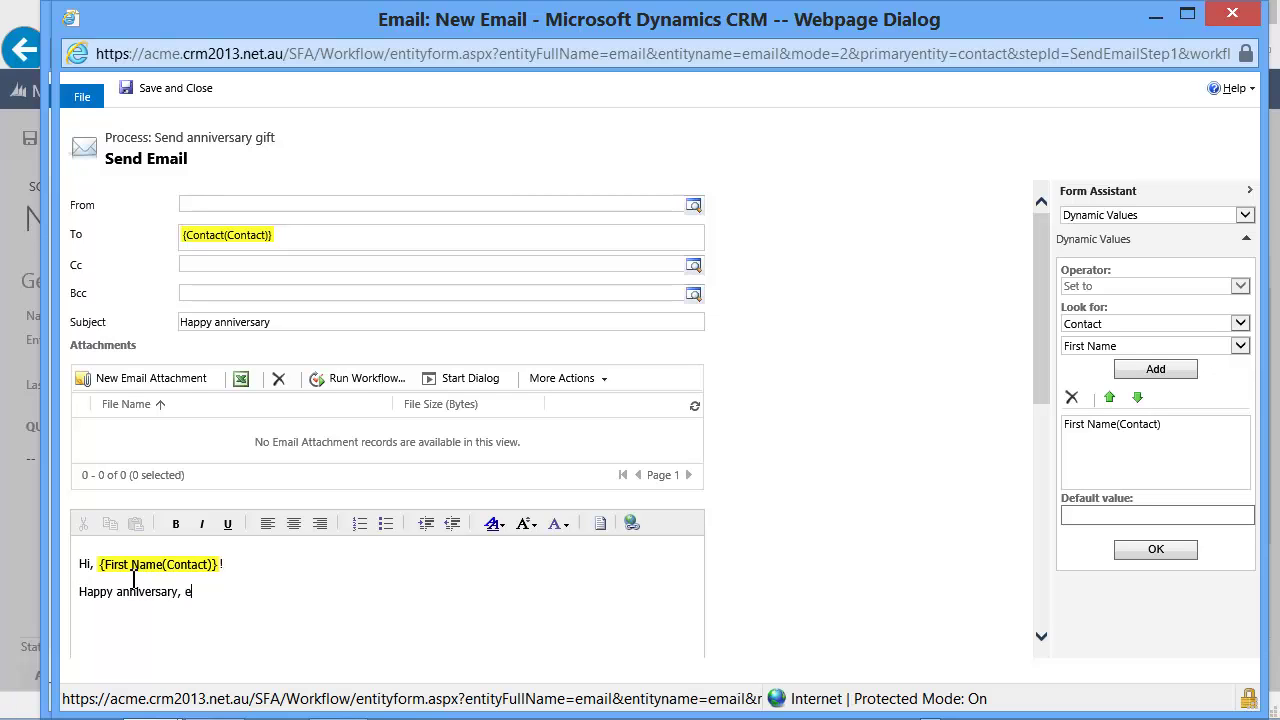
pyautogui.write("our shopping, it's on us!")
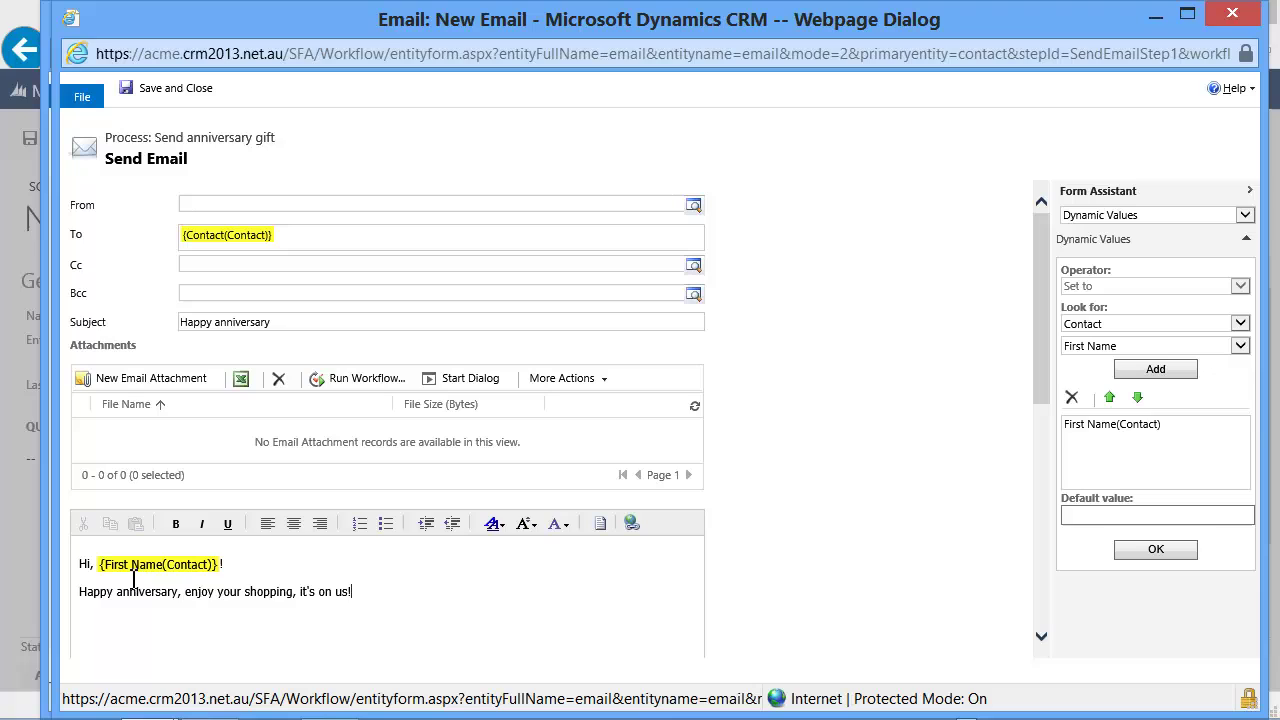
pyautogui.press('Return')
pyautogui.write('The tipsters')
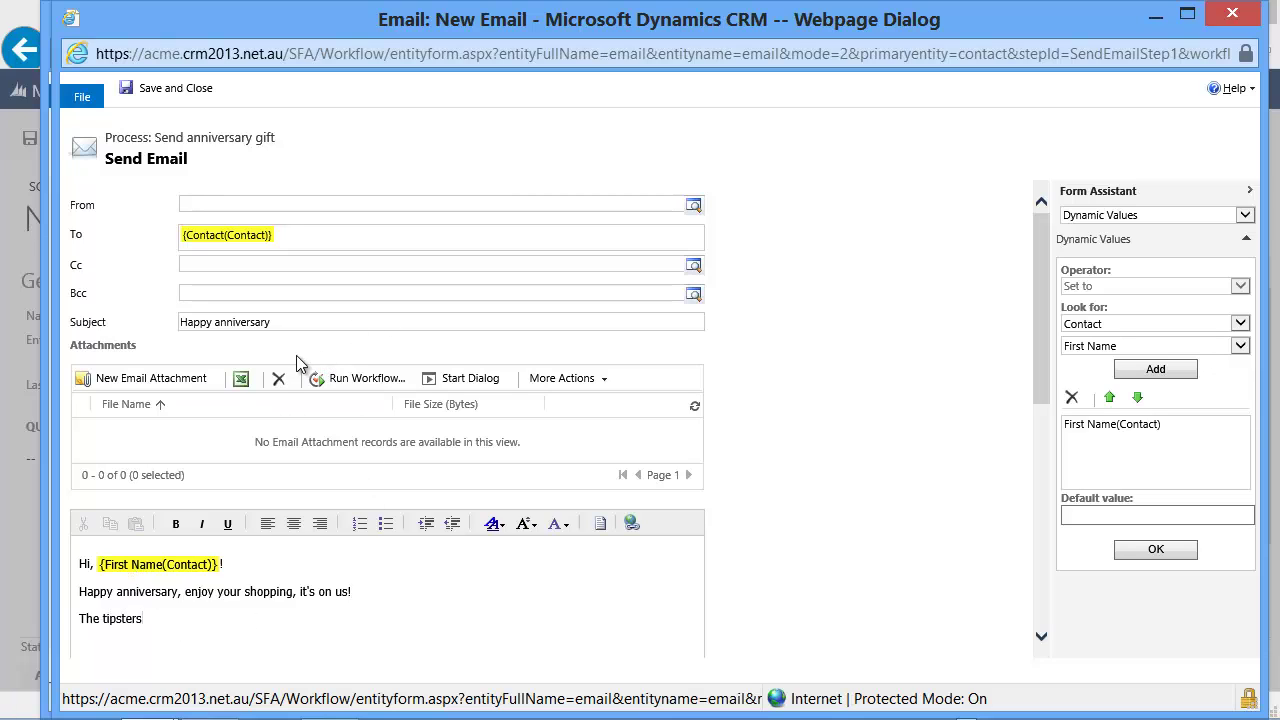
# Attach C:\Temp\vouchers\jcpenny.png to the email and close the attachment window
pyautogui.click(167, 383)
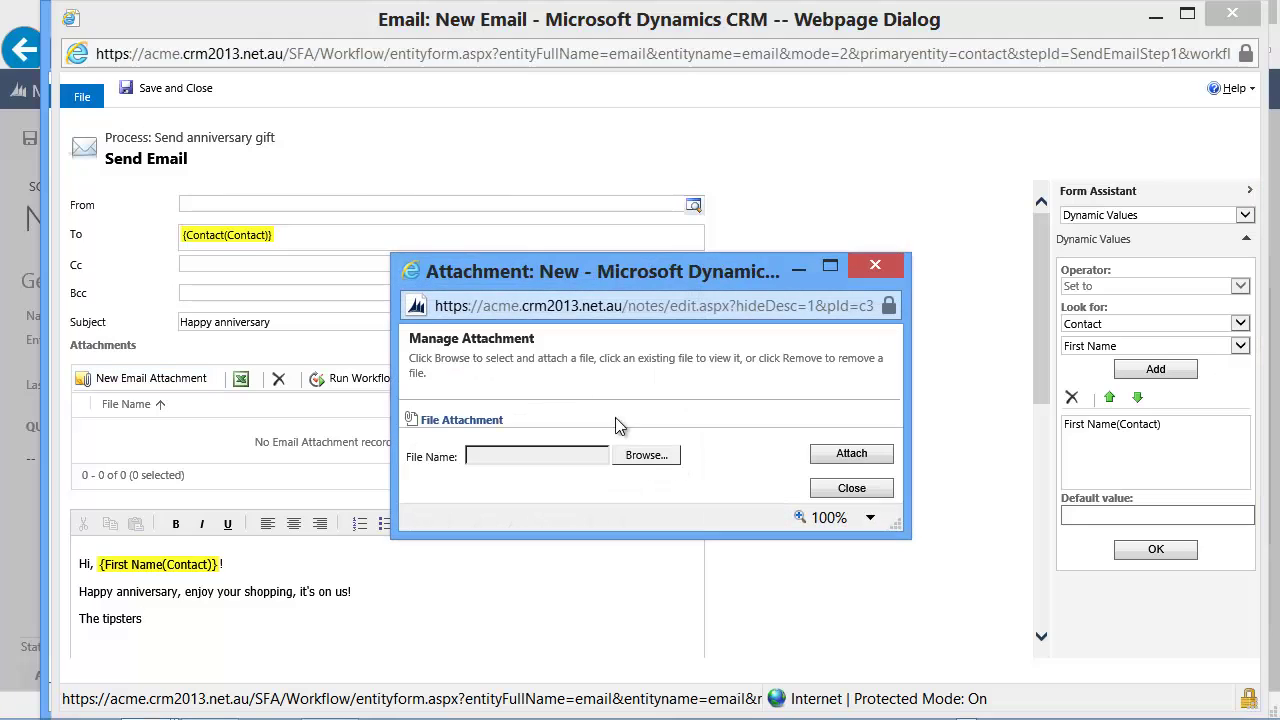
pyautogui.click(650, 461)
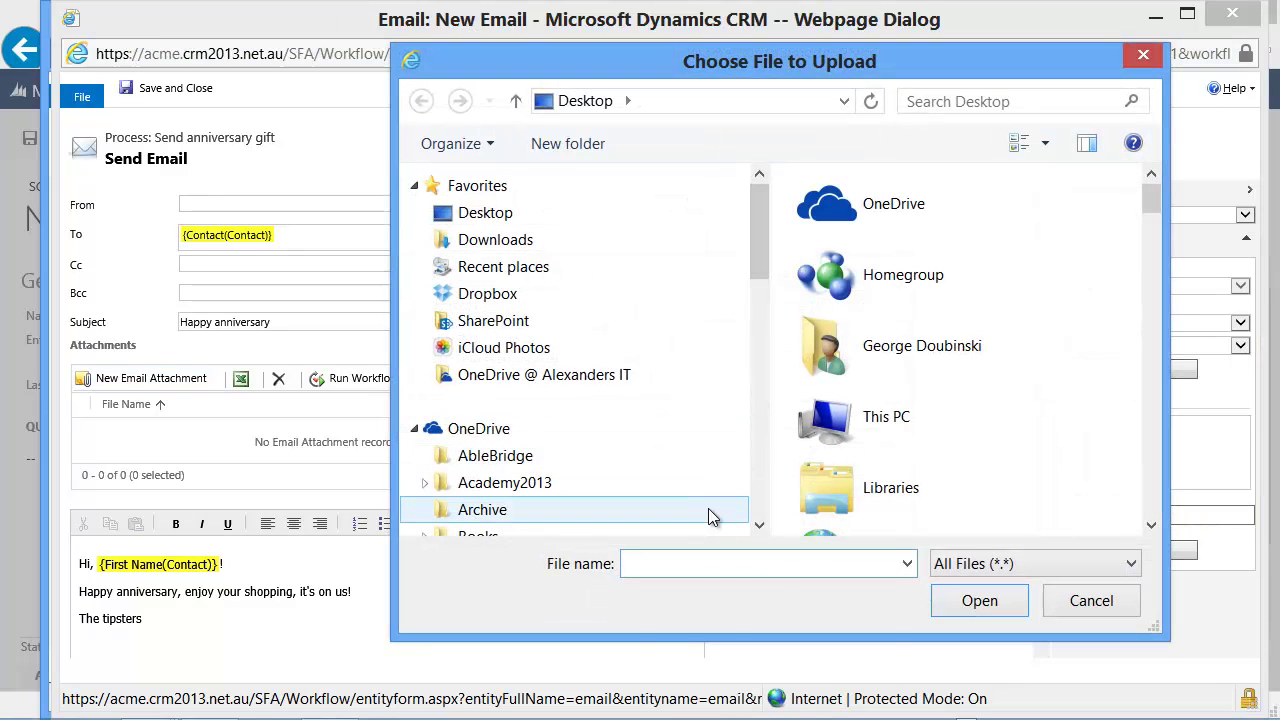
pyautogui.write('c:\temp')
pyautogui.press('Return')
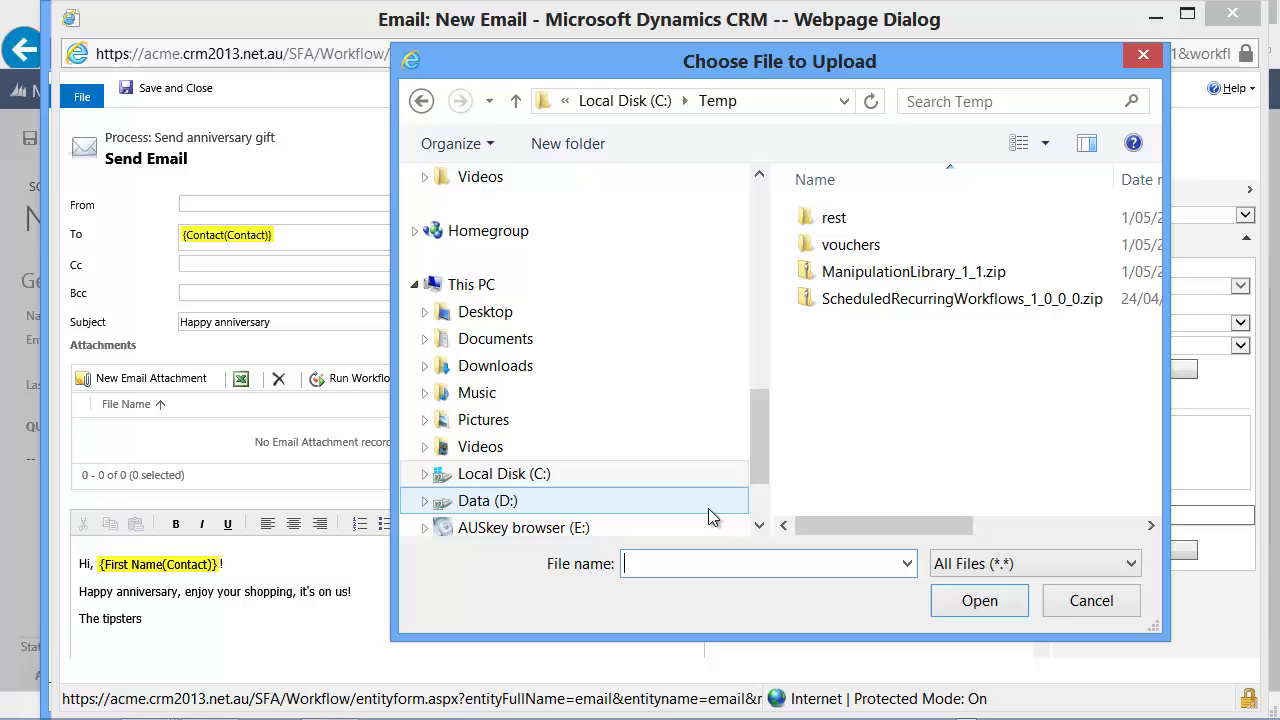
pyautogui.doubleClick(850, 245)
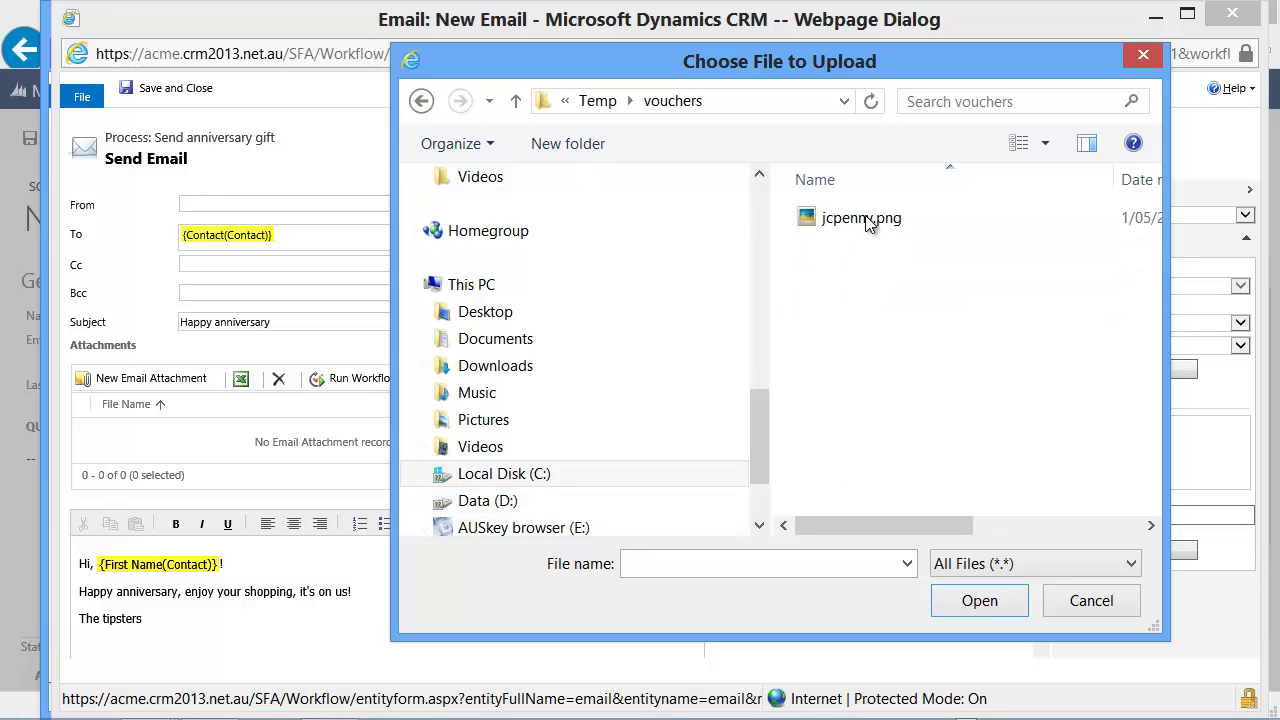
pyautogui.doubleClick(863, 220)
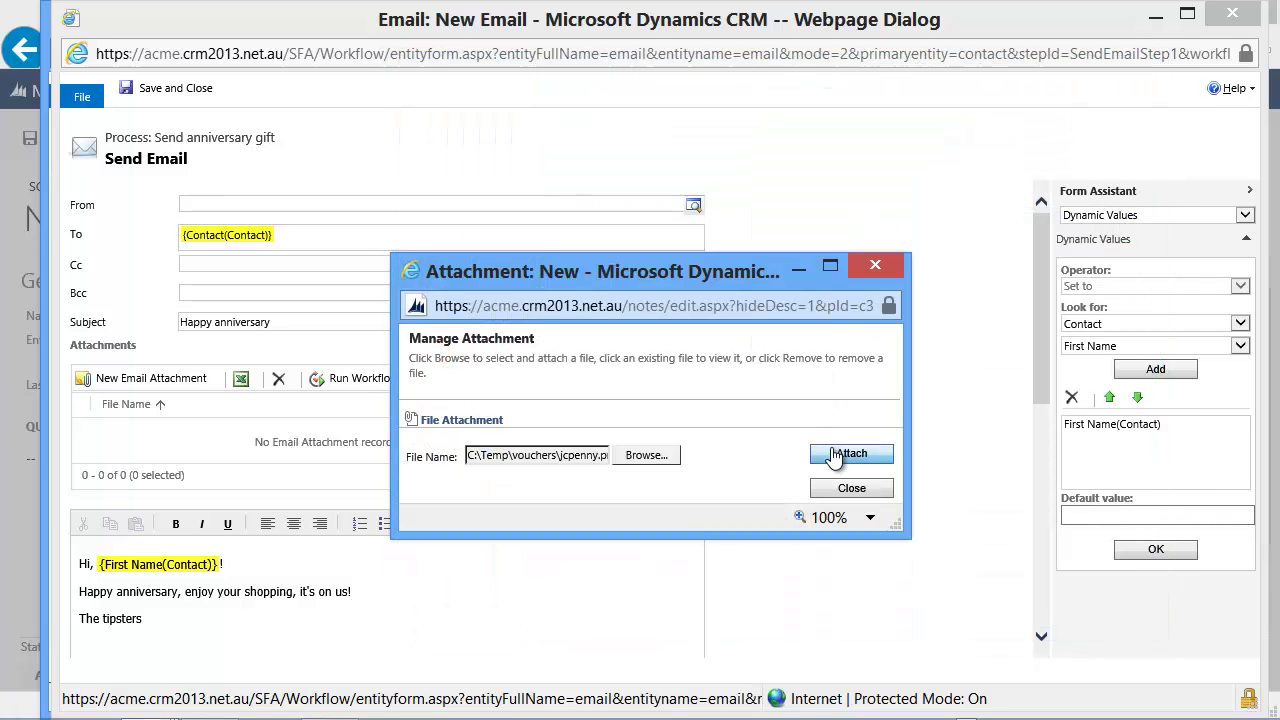
pyautogui.click(829, 463)
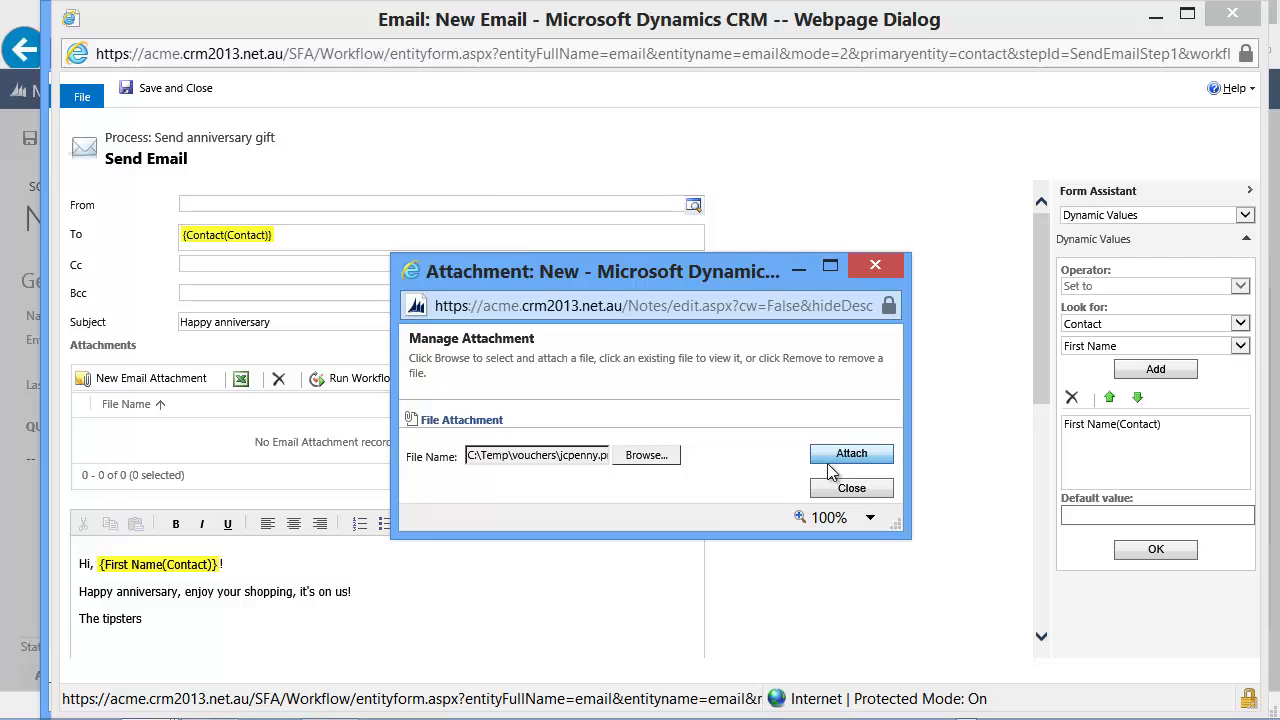
pyautogui.click(838, 487)
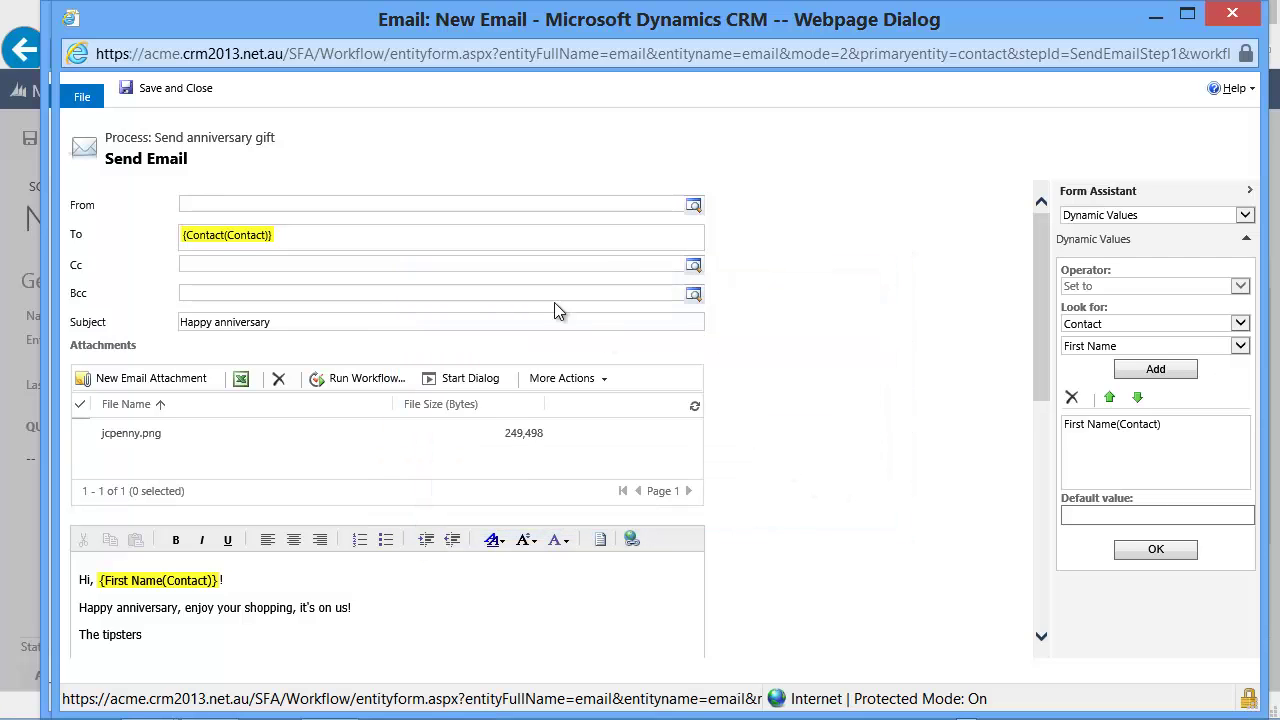
# Save the email and describe the email step as 'Send email'
pyautogui.click(187, 88)
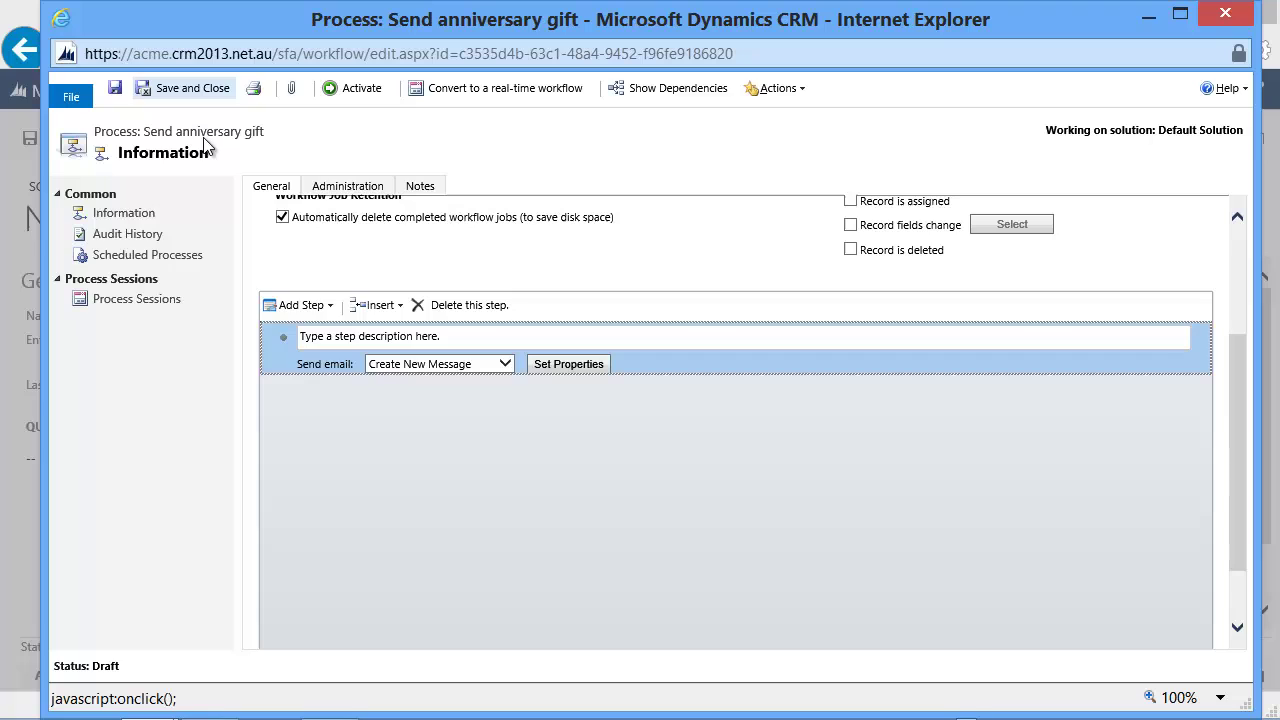
pyautogui.click(335, 334)
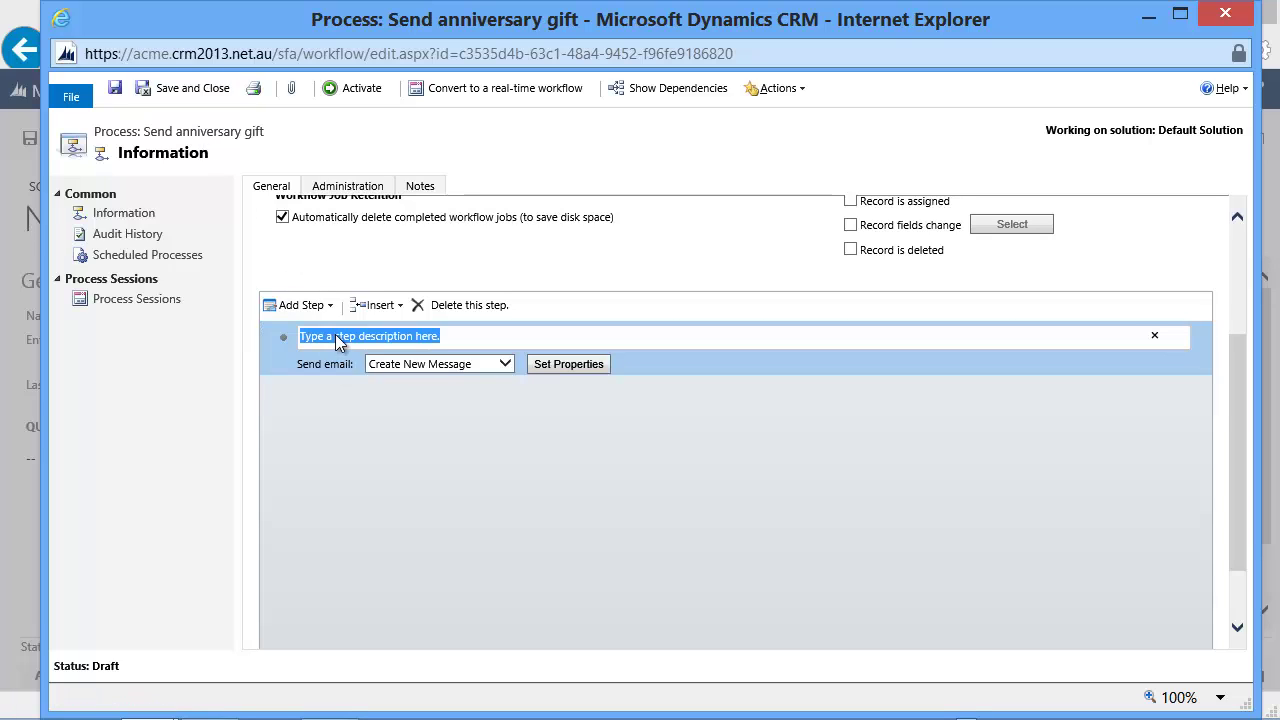
pyautogui.write('Send email')
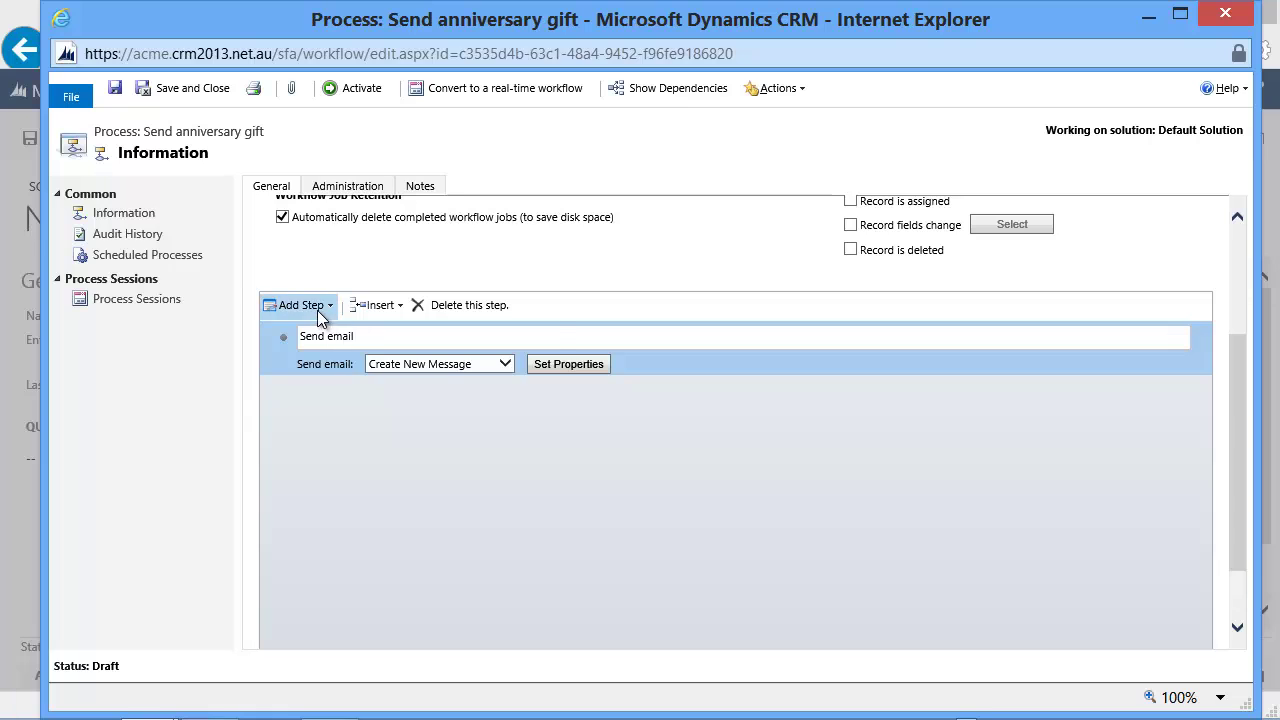
# Add an Update Record step for Contact described 'Rollover anniversary'
pyautogui.click(317, 310)
pyautogui.click(341, 495)
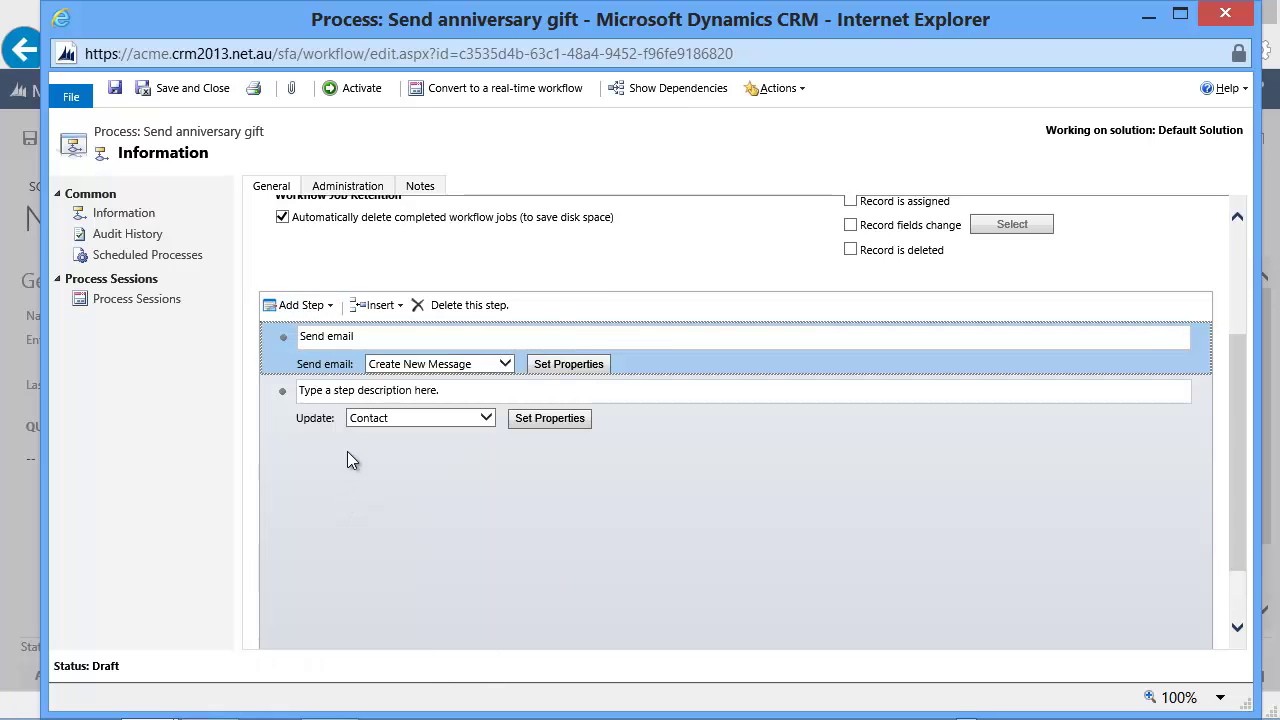
pyautogui.click(350, 390)
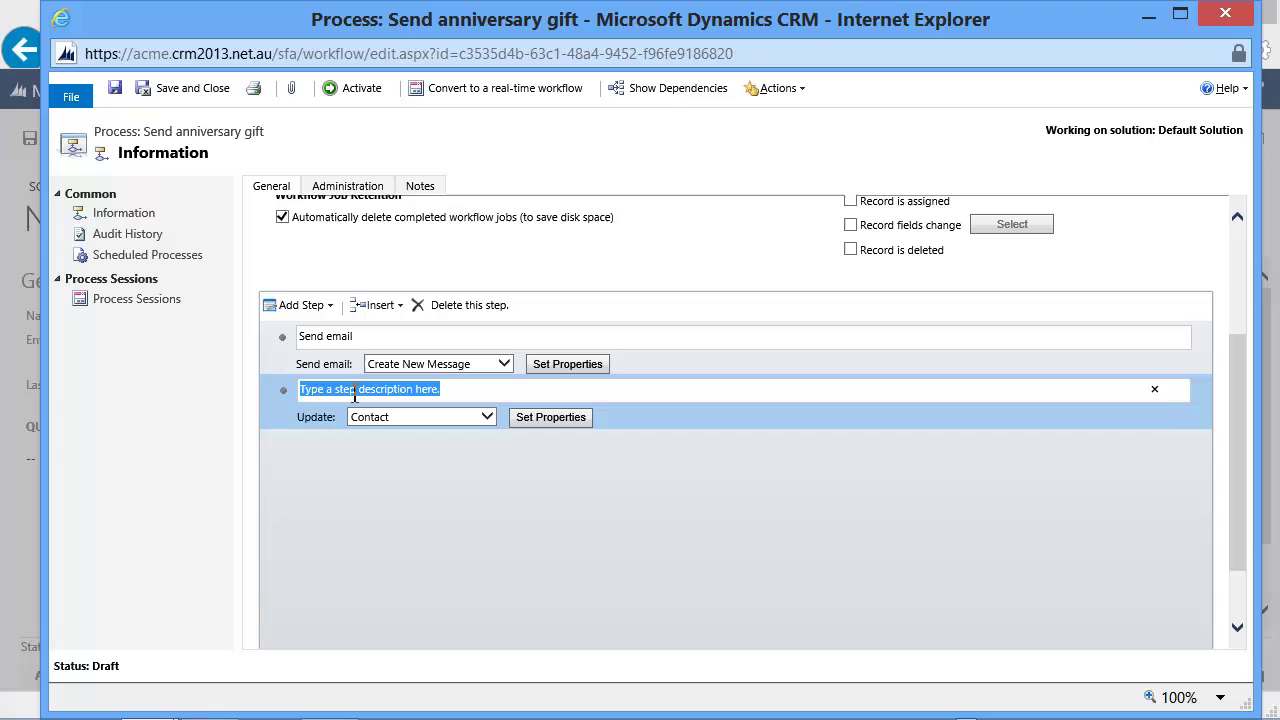
pyautogui.write('Rollover')
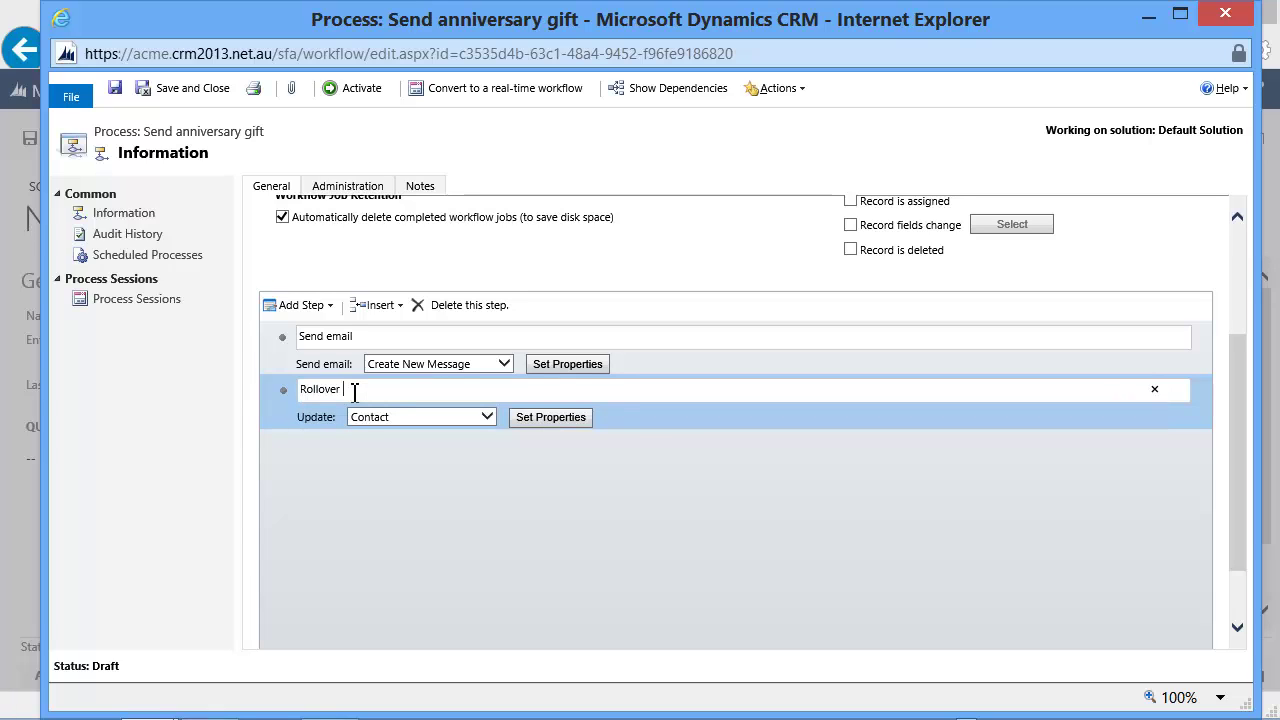
pyautogui.write(' anniversary')
pyautogui.click(388, 417)
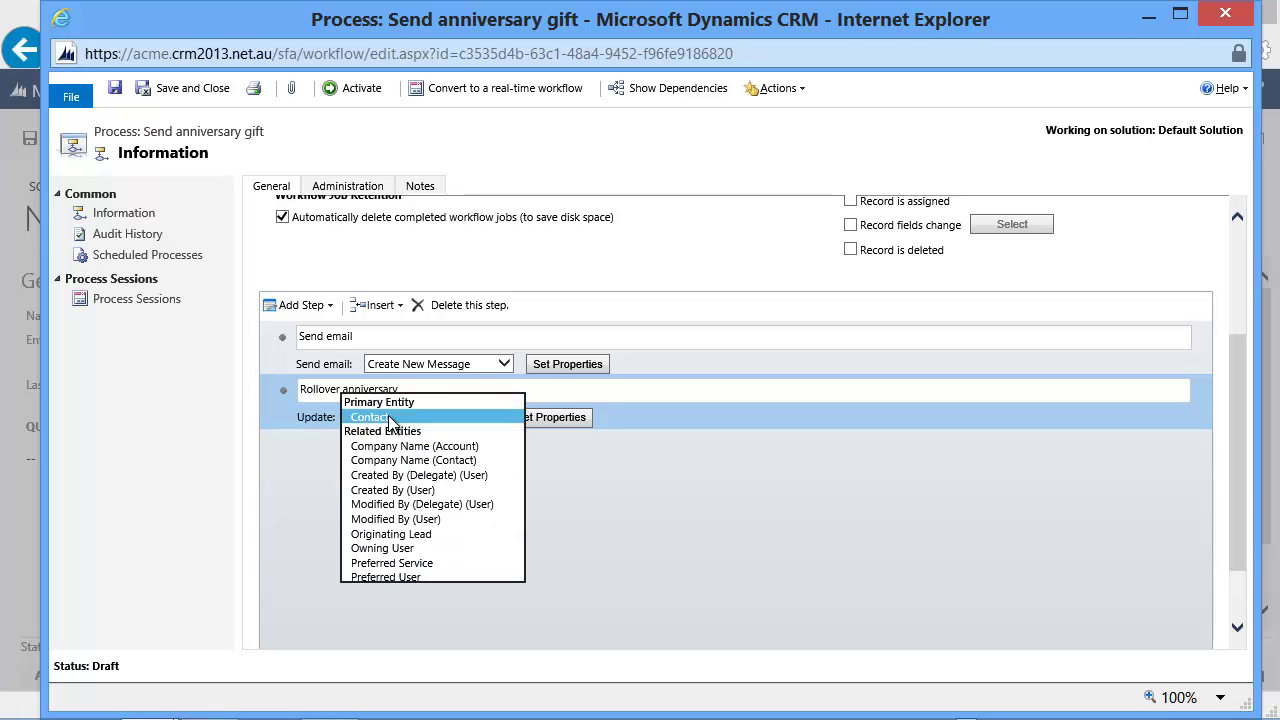
pyautogui.click(480, 420)
pyautogui.click(522, 418)
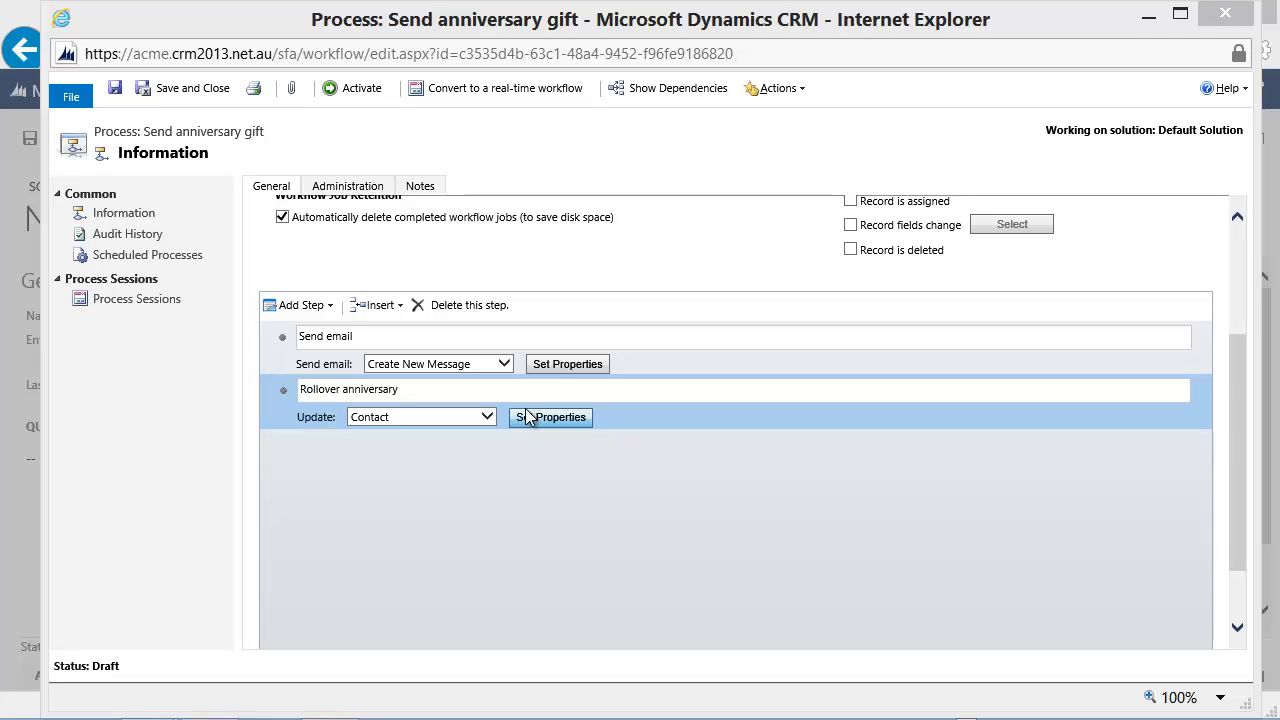
# Set Anniversary to 12 months after Anniversary(Contact) in the rollover step and save it
pyautogui.click(528, 417)
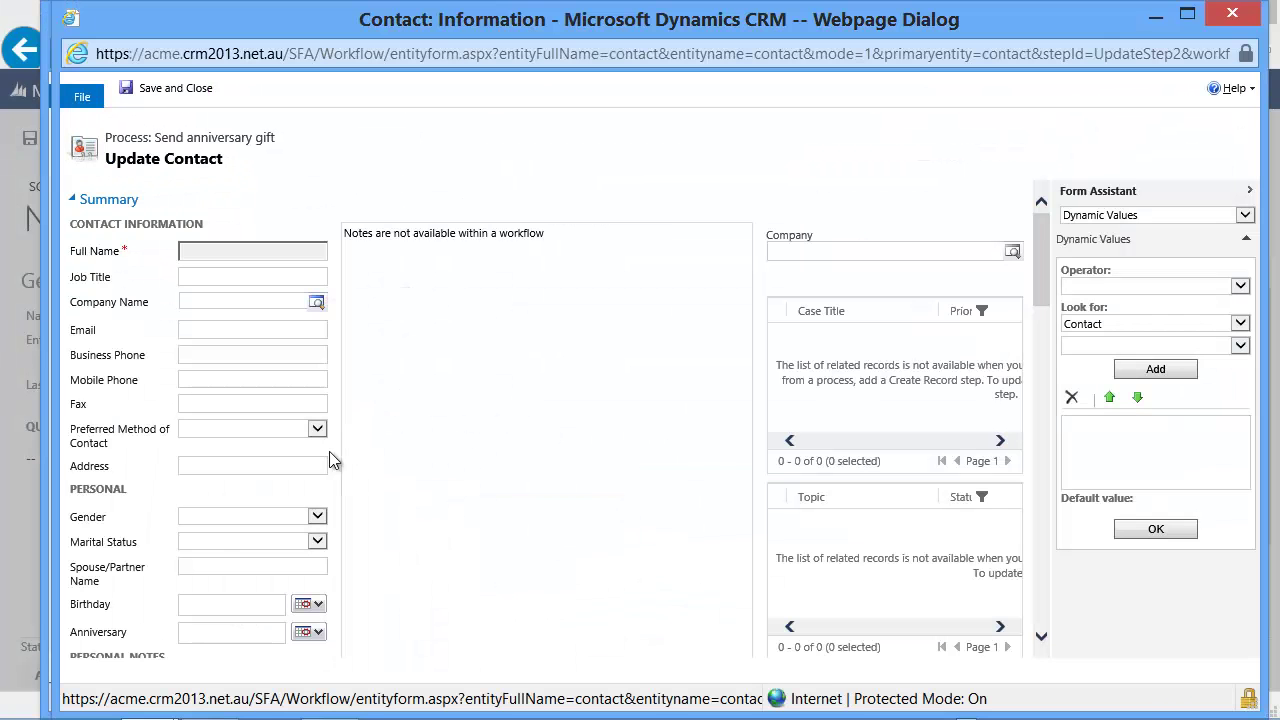
pyautogui.click(207, 633)
pyautogui.click(1085, 324)
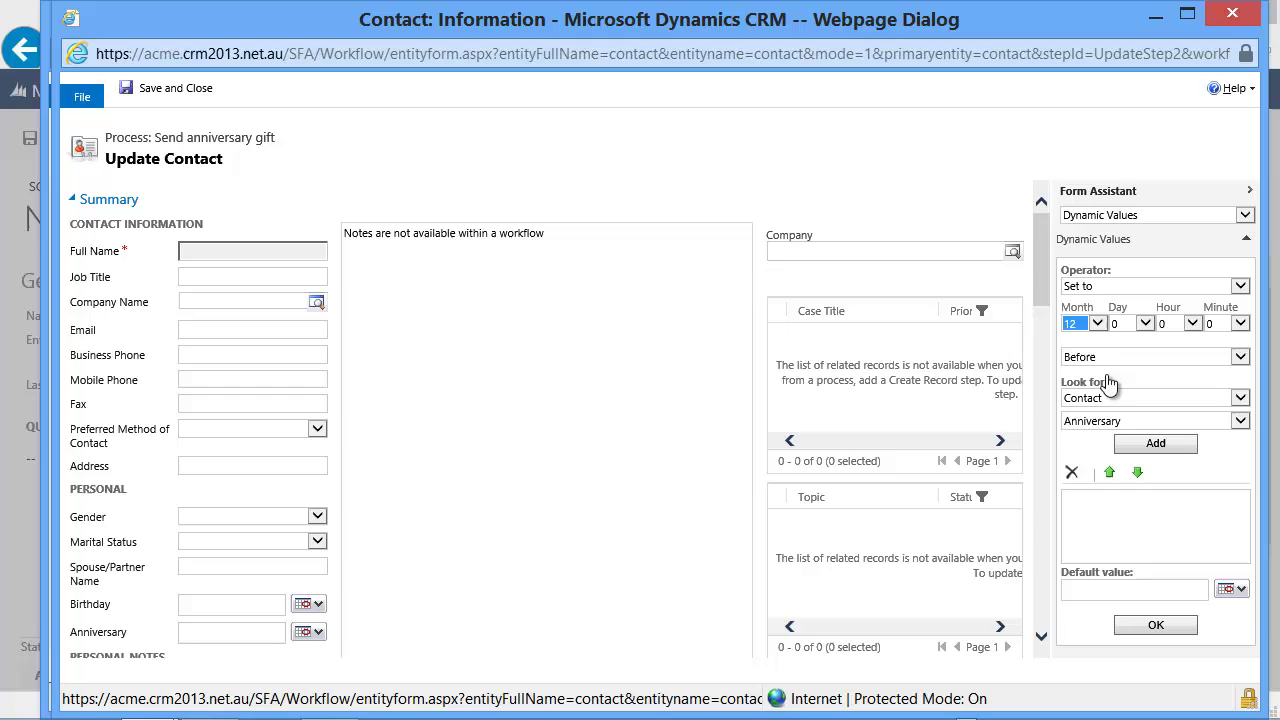
pyautogui.click(1110, 357)
pyautogui.click(1110, 372)
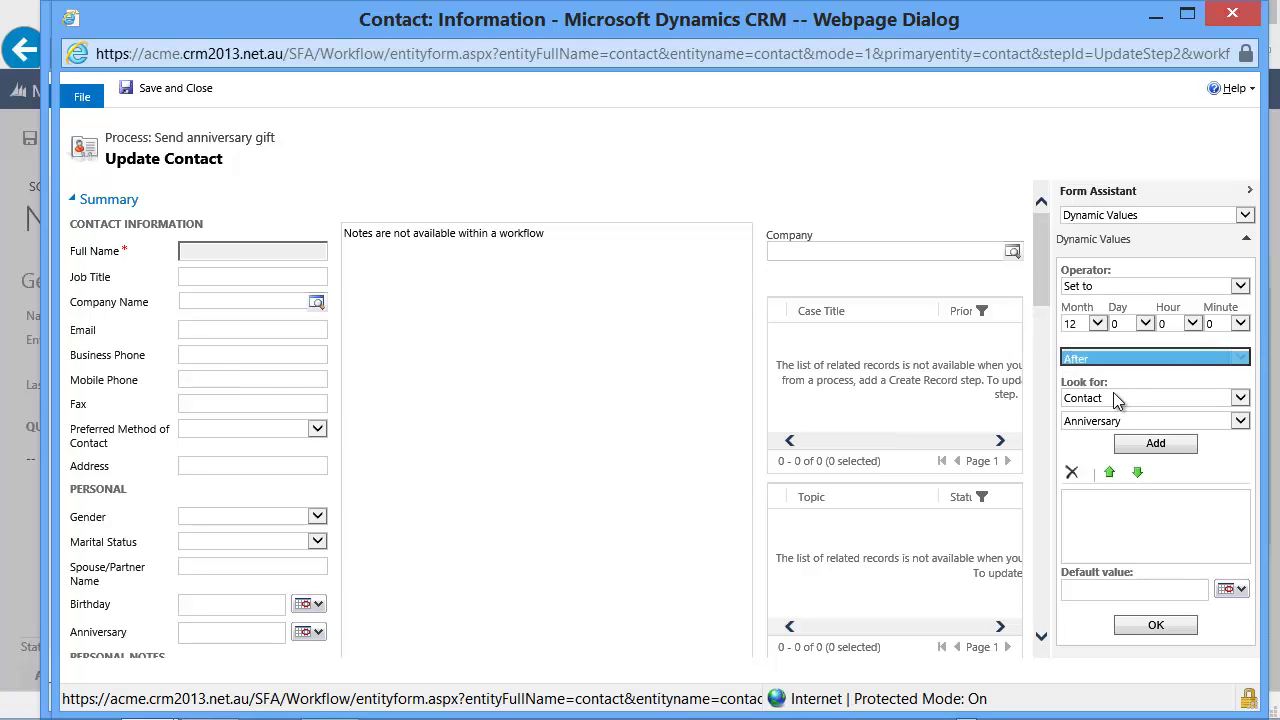
pyautogui.click(1156, 444)
pyautogui.click(1156, 625)
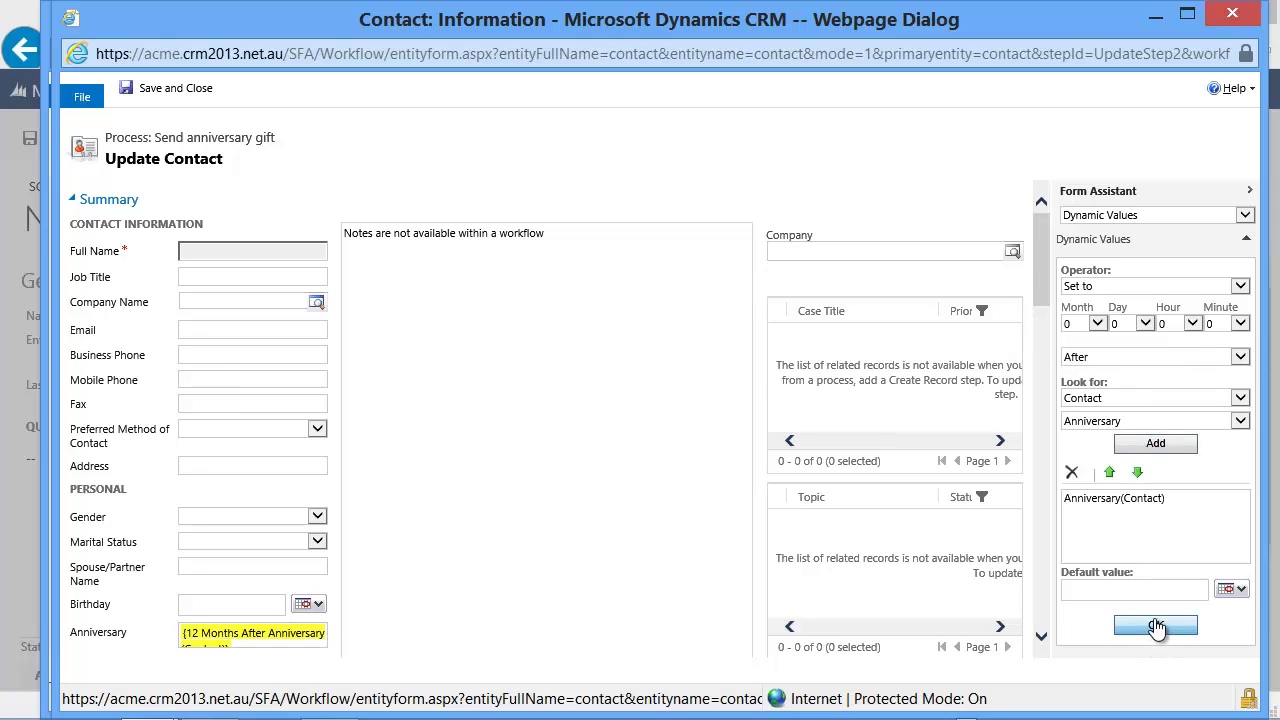
pyautogui.click(210, 90)
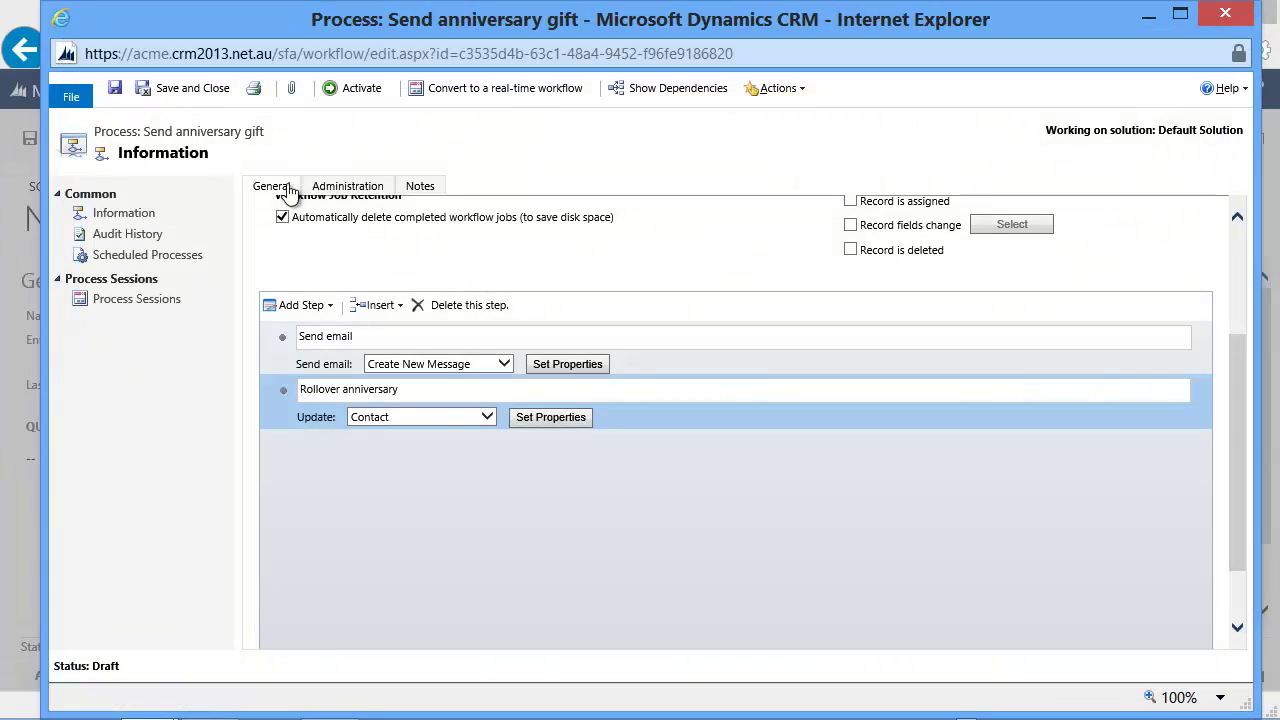
# Activate the Send anniversary gift workflow and link it to the daily scheduled process
pyautogui.click(350, 88)
pyautogui.click(752, 482)
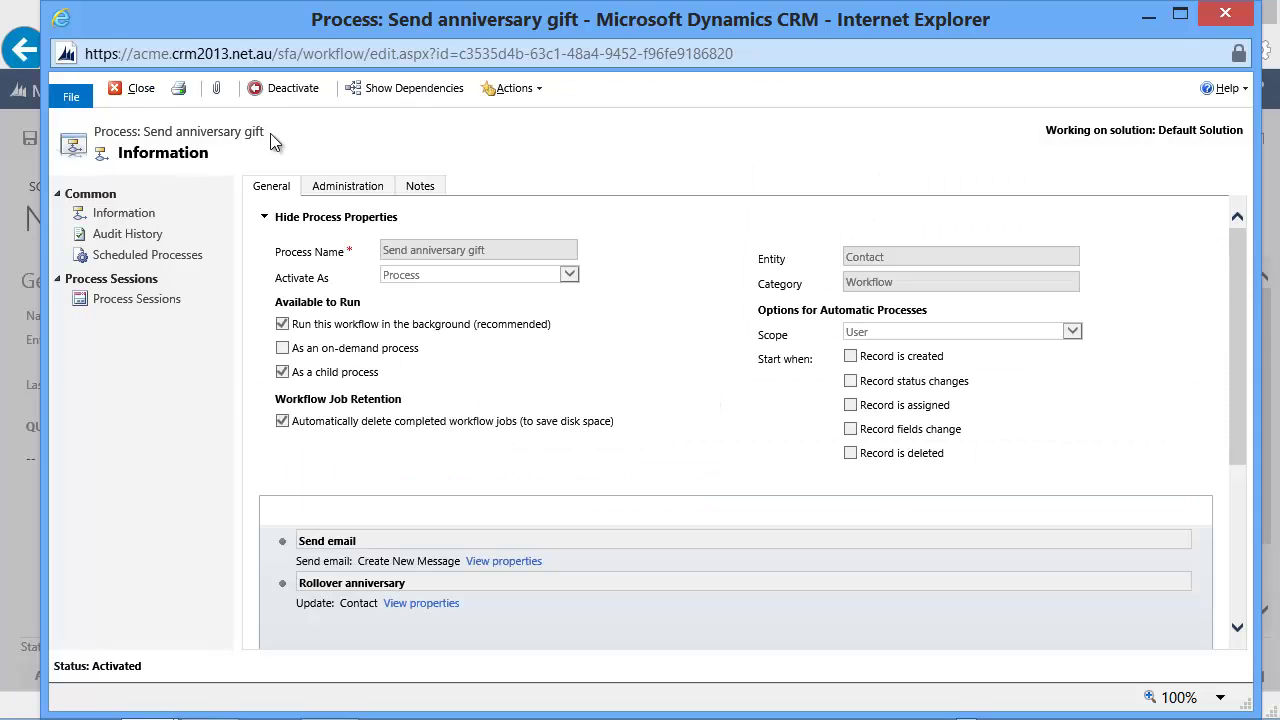
pyautogui.click(133, 88)
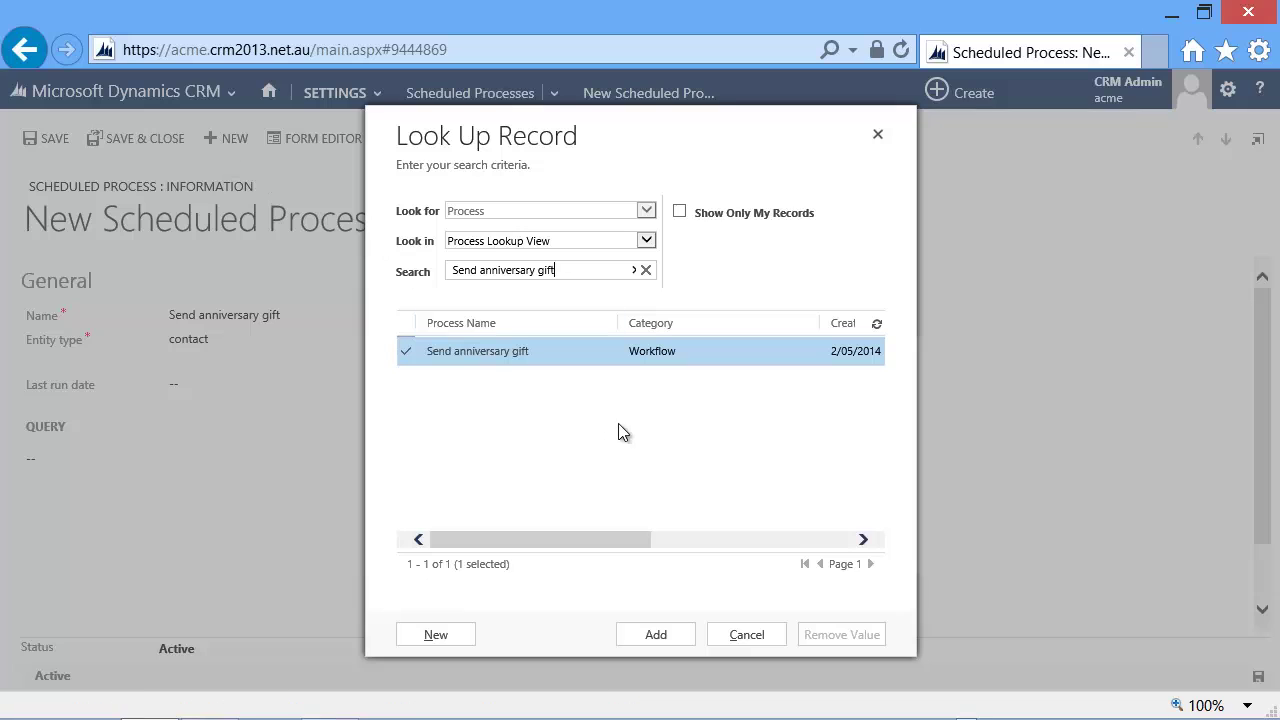
pyautogui.click(651, 634)
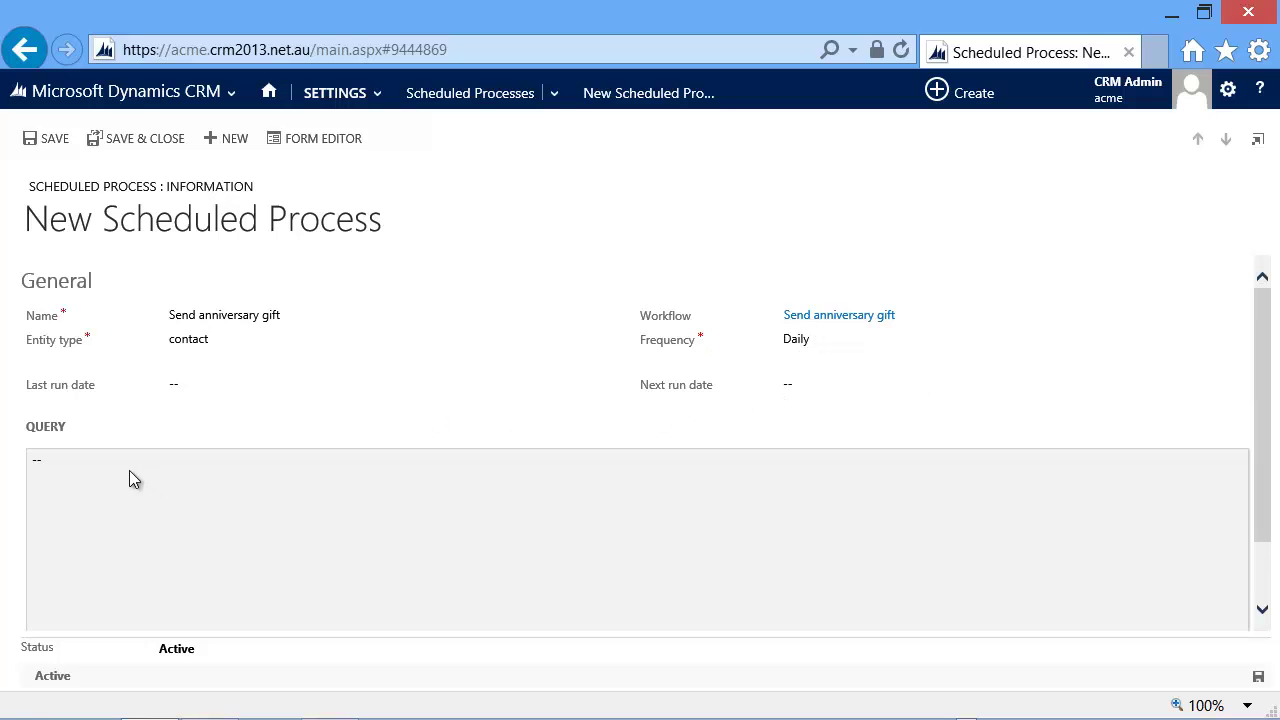
pyautogui.click(129, 470)
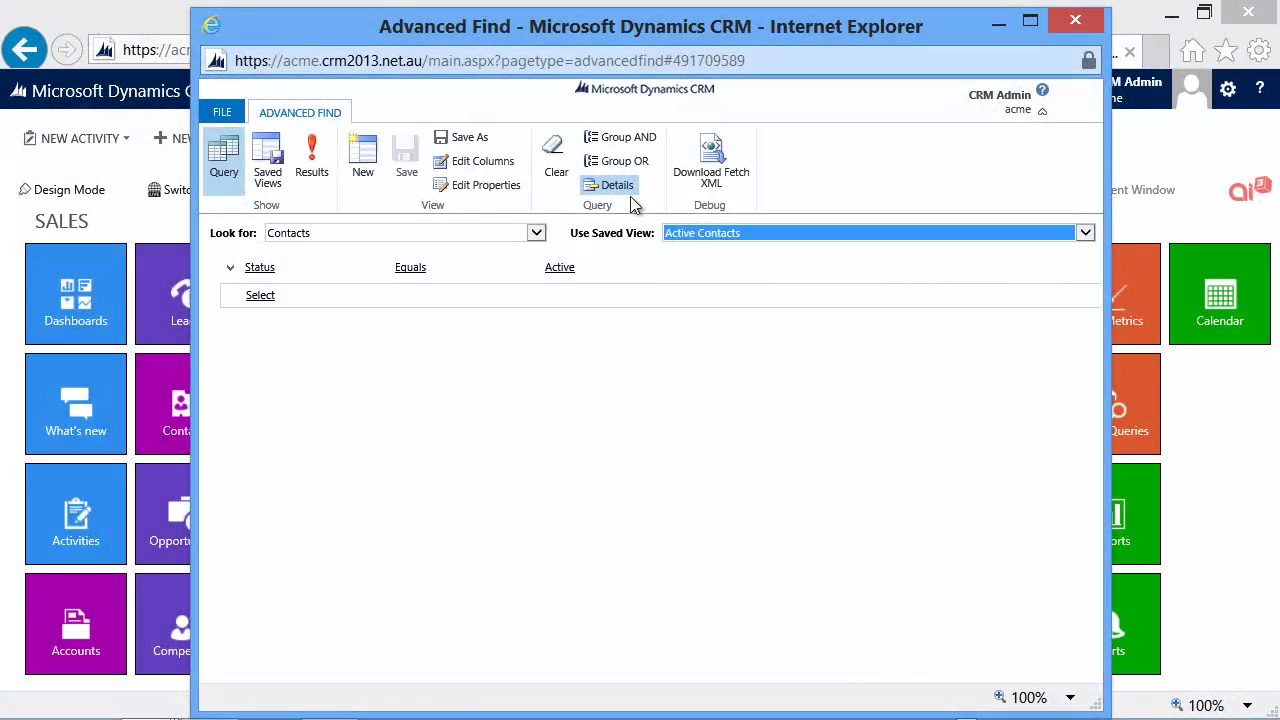
# Add an Anniversary equals Today condition to the active contacts query and preview the results
pyautogui.click(260, 295)
pyautogui.click(286, 292)
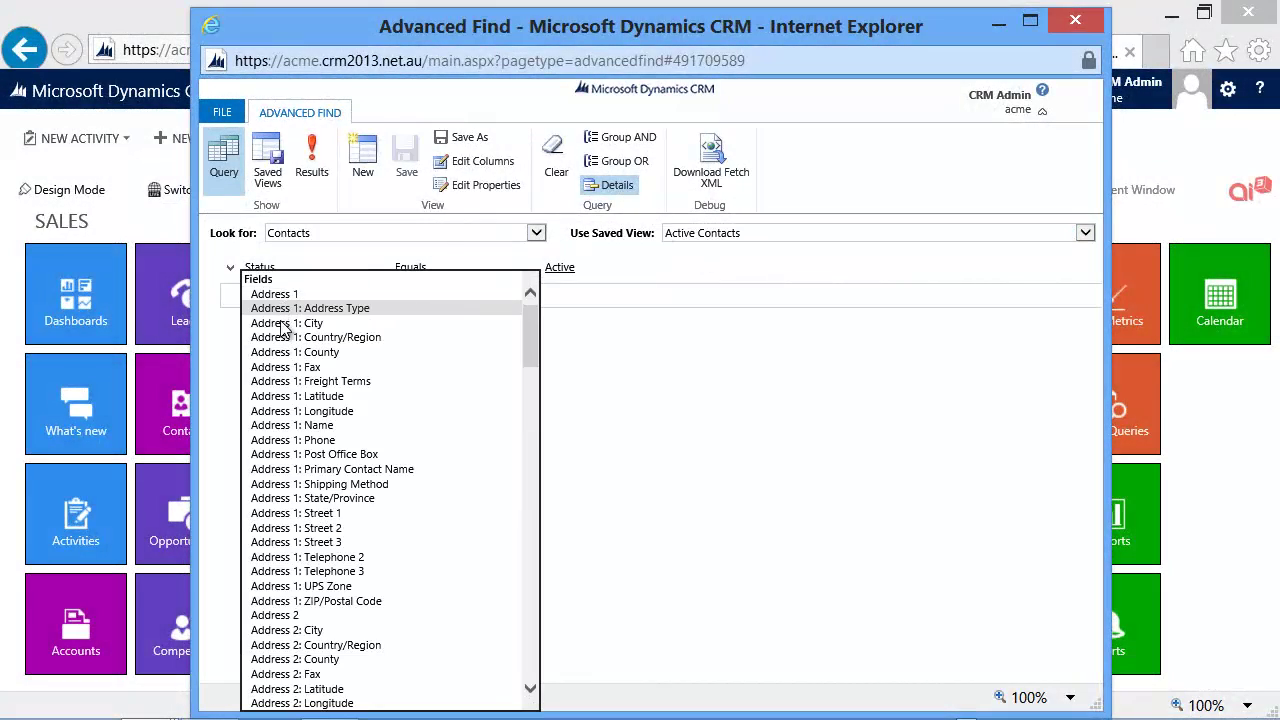
pyautogui.scroll(-10, 313, 428)
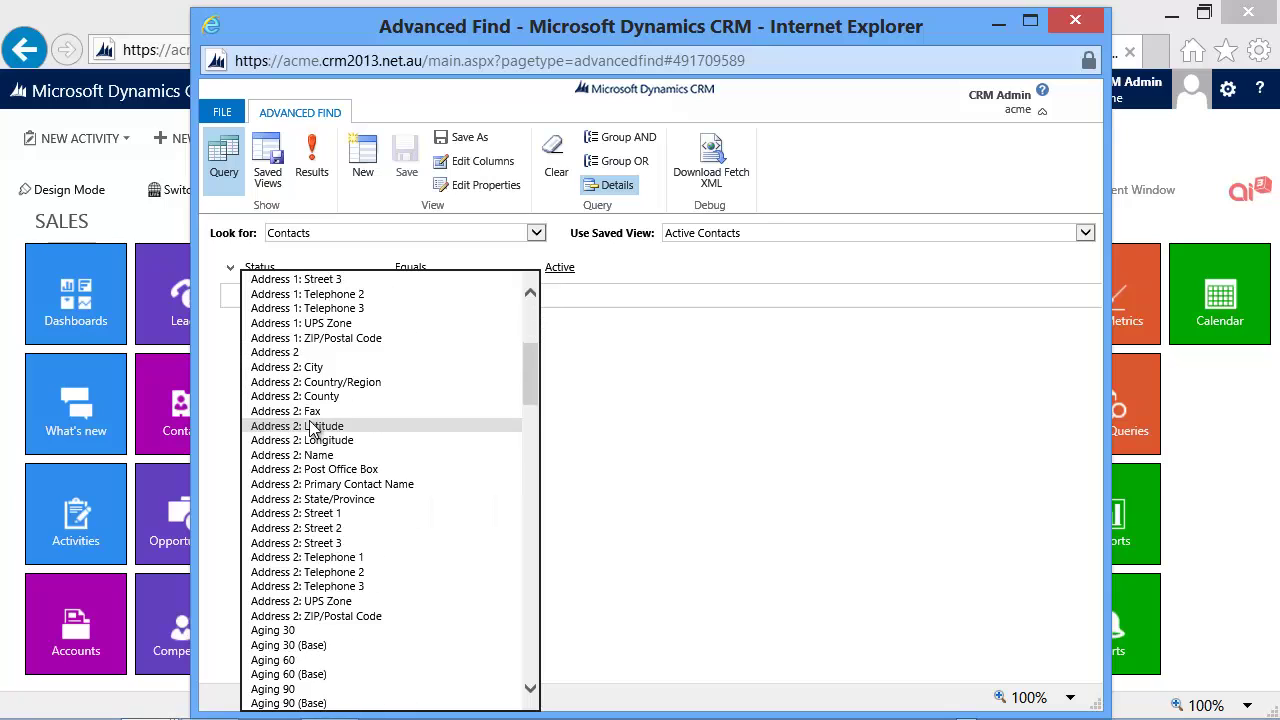
pyautogui.scroll(-1, 313, 428)
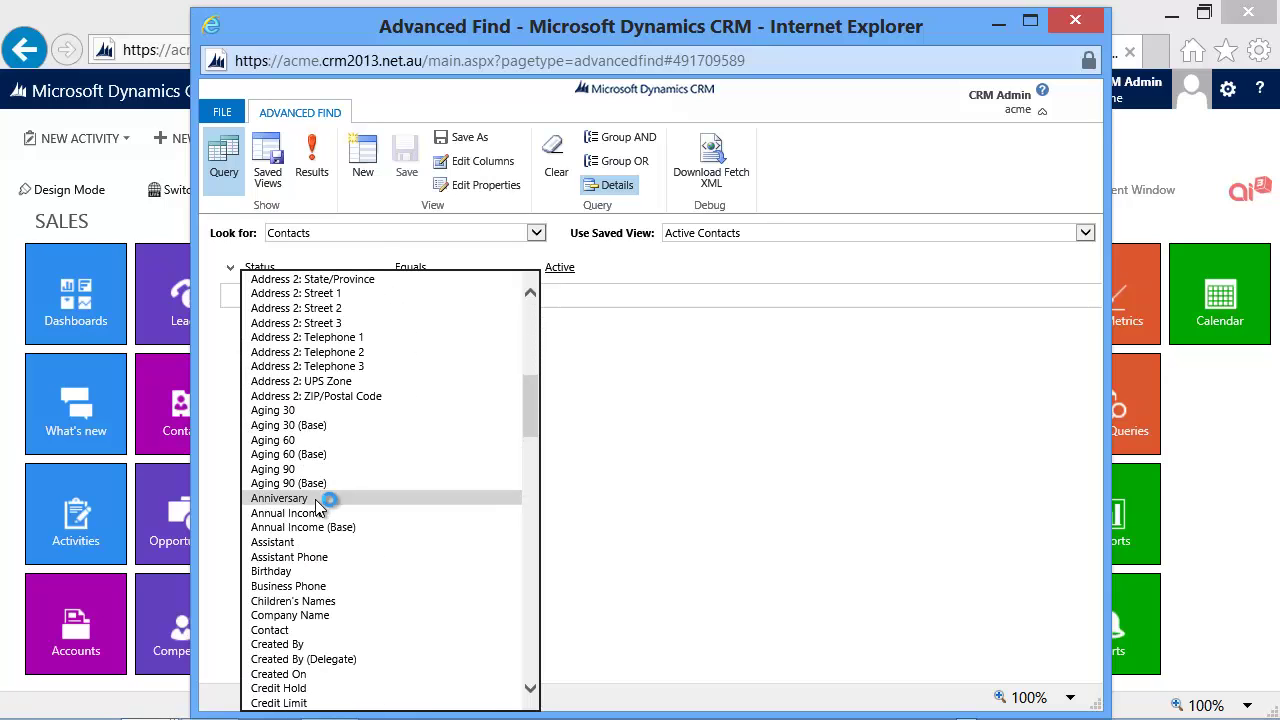
pyautogui.click(323, 494)
pyautogui.click(433, 296)
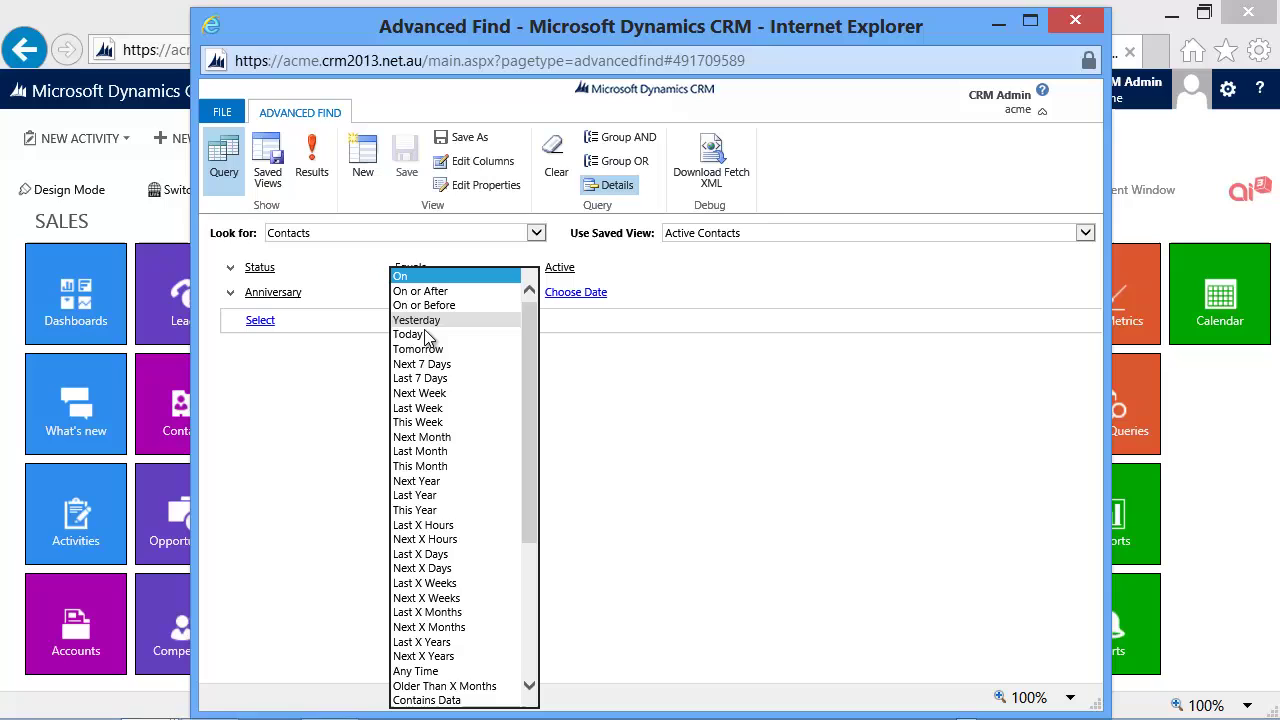
pyautogui.click(430, 333)
pyautogui.click(312, 155)
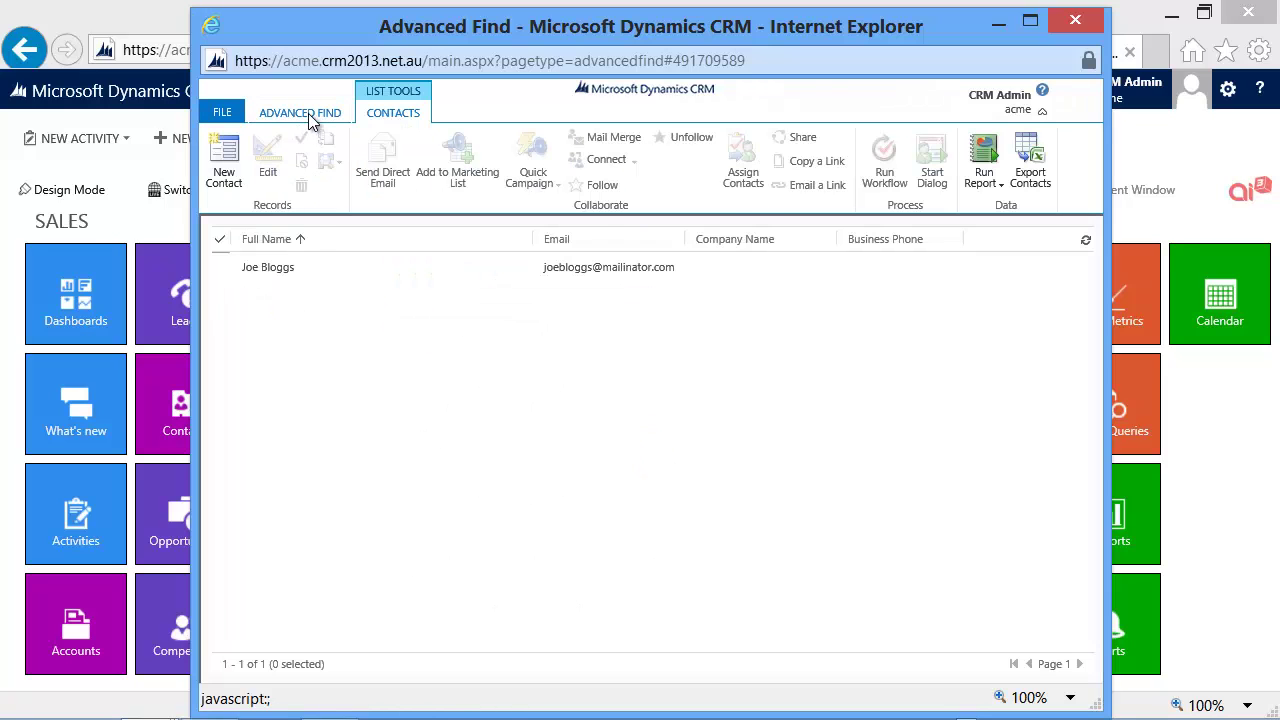
# Export the query as FetchXML, open it in Notepad2 and select all the text
pyautogui.click(310, 114)
pyautogui.click(722, 170)
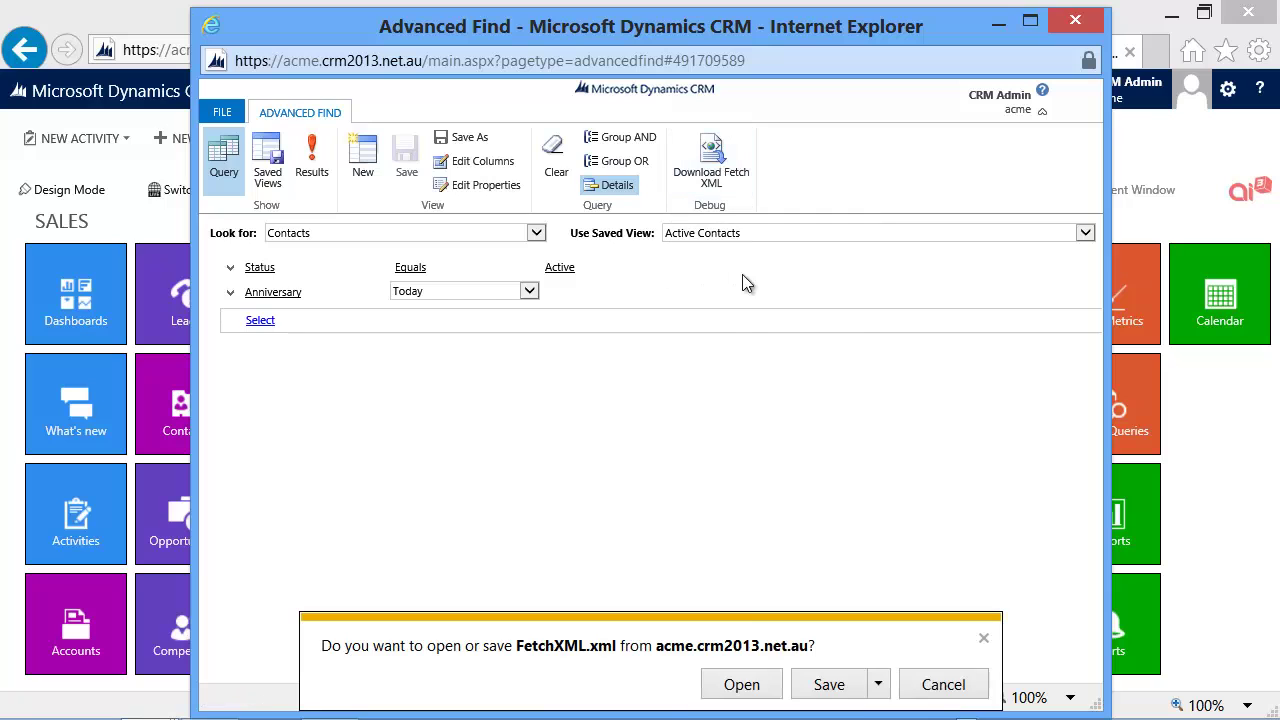
pyautogui.click(741, 685)
pyautogui.hotkey('ctrl', 'a')
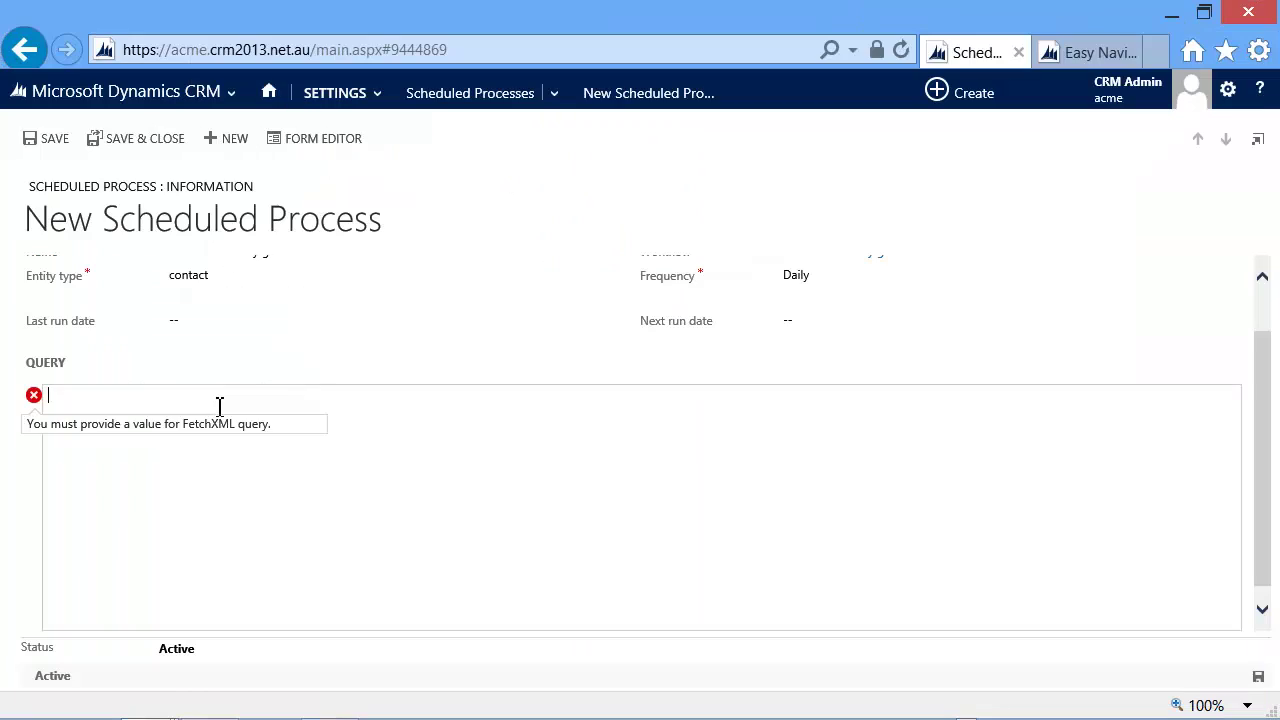
# Paste the FetchXML into the Query box and set the next run date to 2/05/2014
pyautogui.write('<fetch version="1.0" output-format="xml-platform" mapping="logical" distinct="false">   <entity name="contact">     <attribute name="fullname" />     <attribute name="parentcustomerid" />     <attribute name="telephone1" />     <attribute name="emailaddress1" />     <attribute name="contactid" />     <order attribute="fullname" descending="false" />     <filter type="and">       <condition attribute="statecode" operator="eq" value="0" />       <condition attribute="anniversary" operator="today" />     </filter>   </entity> </fetch>')
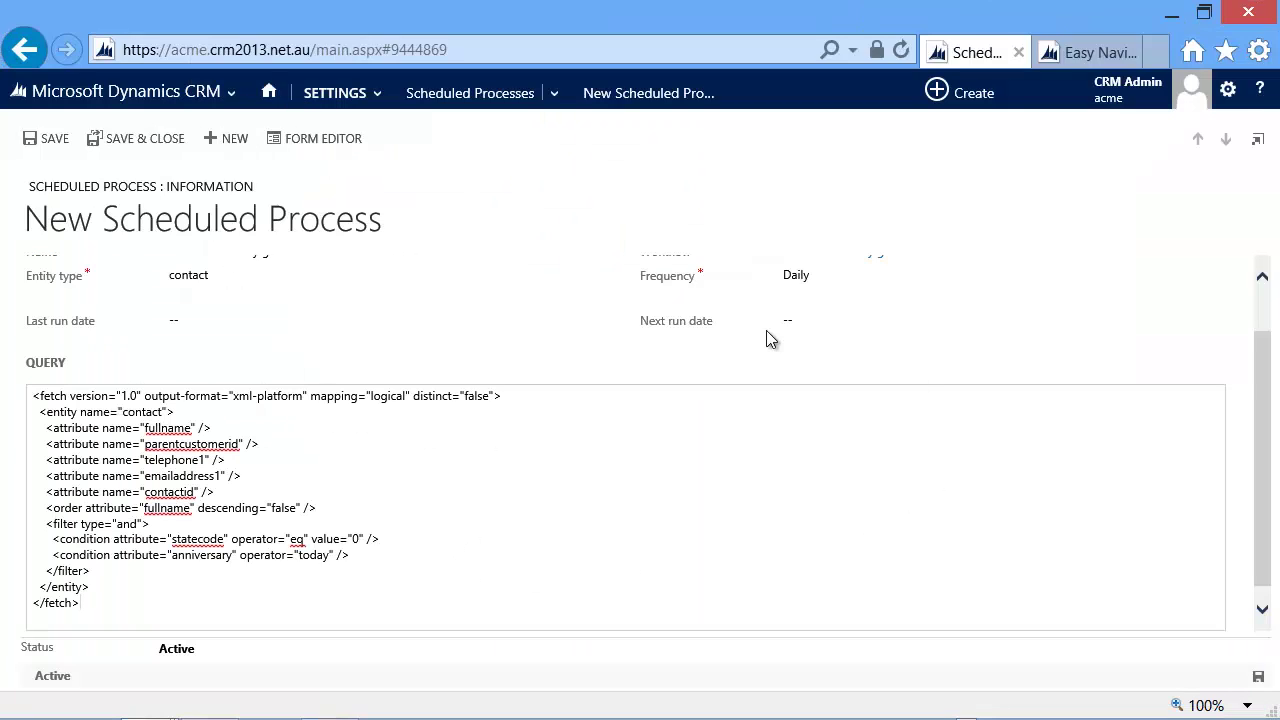
pyautogui.click(791, 319)
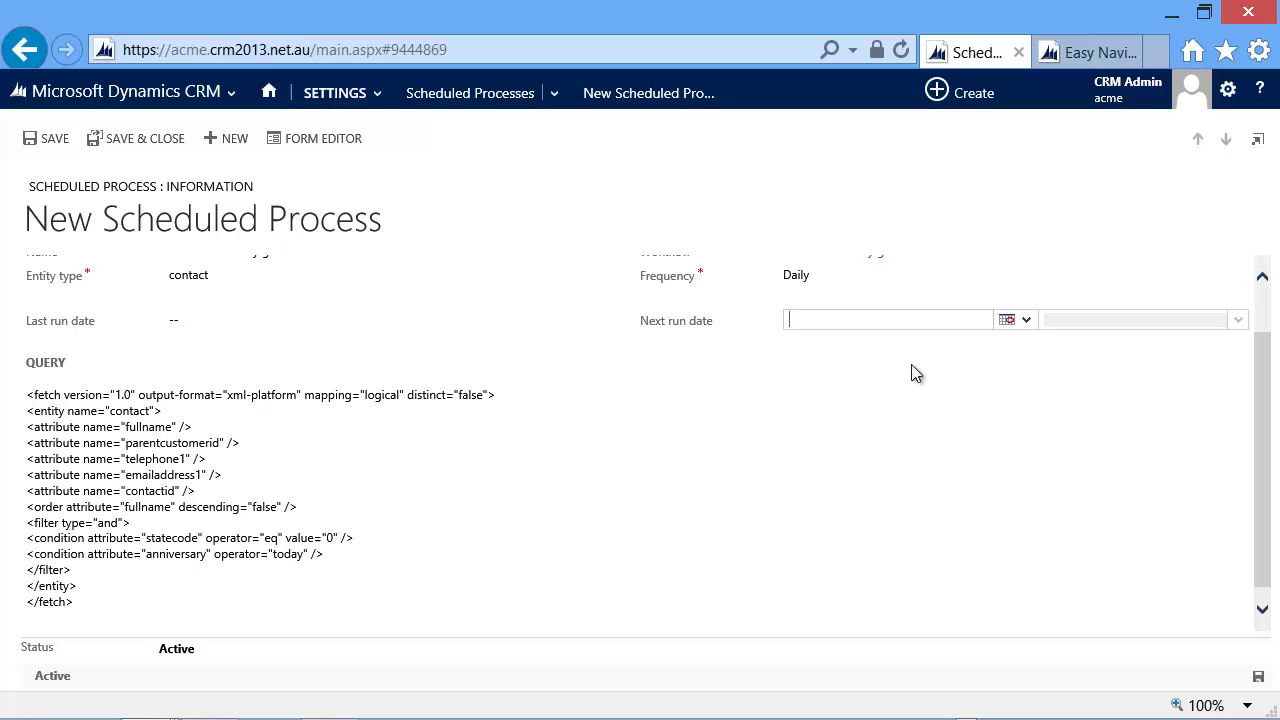
pyautogui.click(1028, 318)
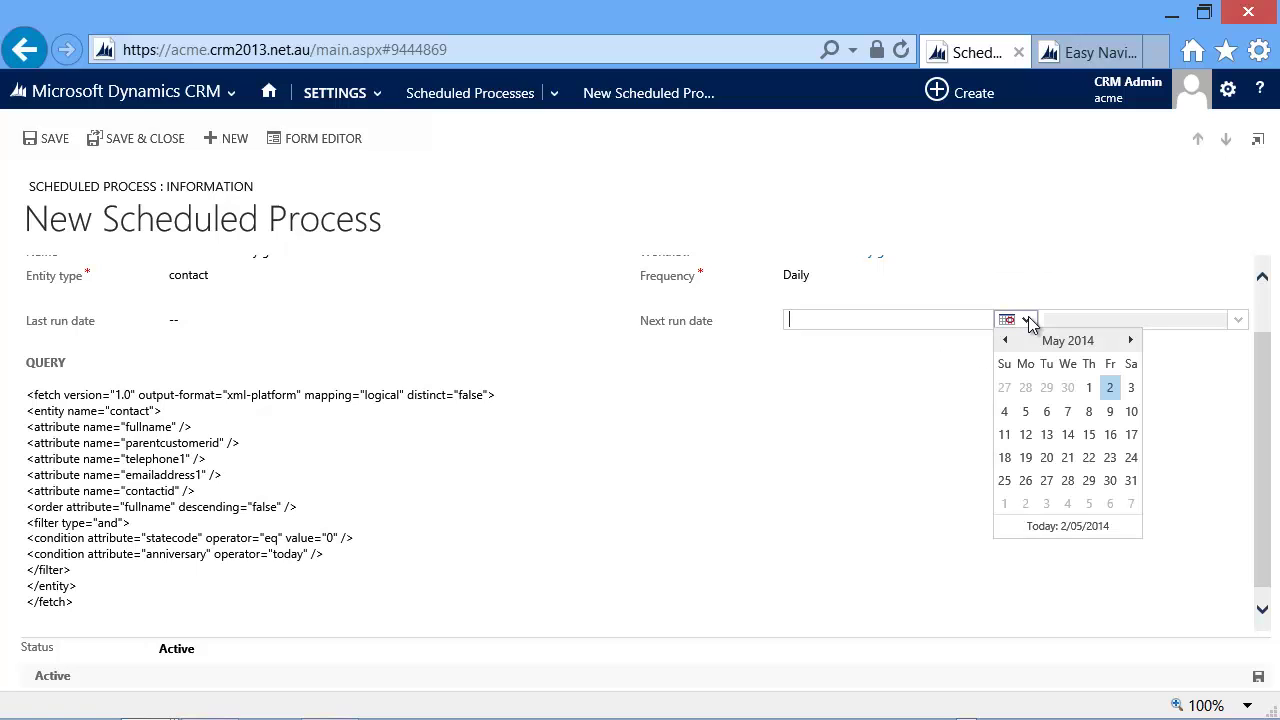
pyautogui.click(1110, 388)
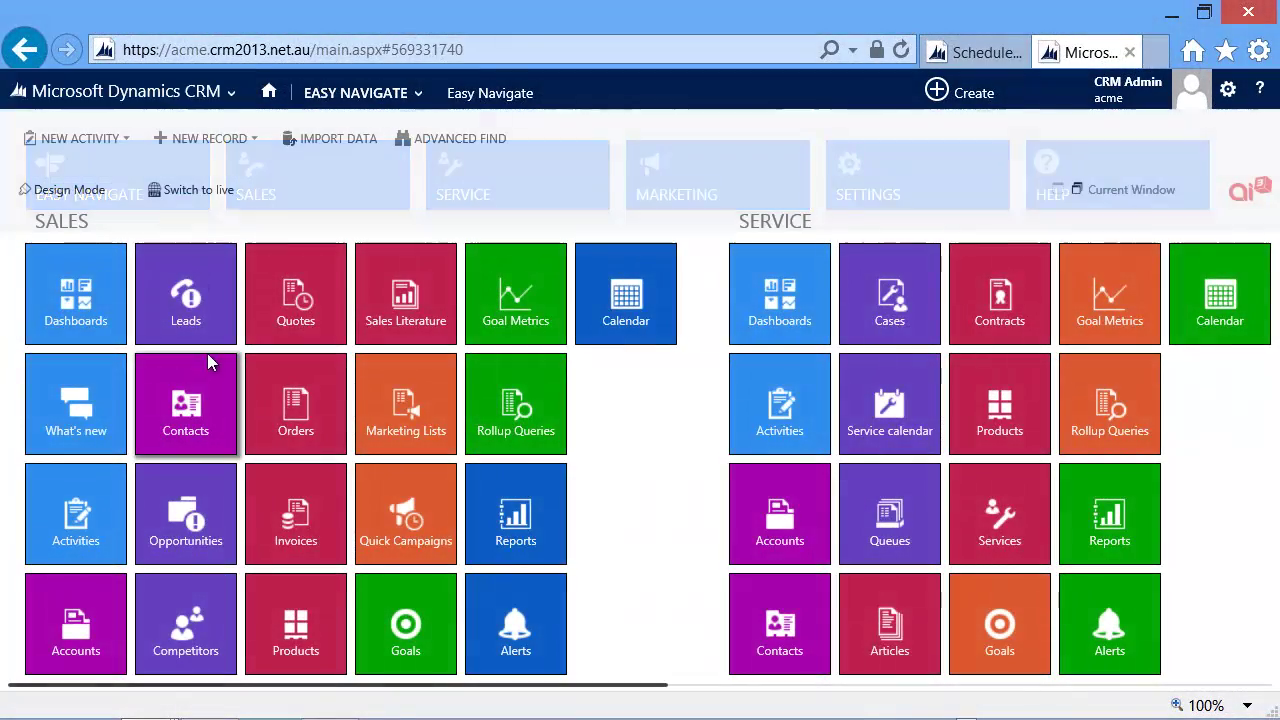
# Open the test contact from Contacts and go to its Activities
pyautogui.click(190, 399)
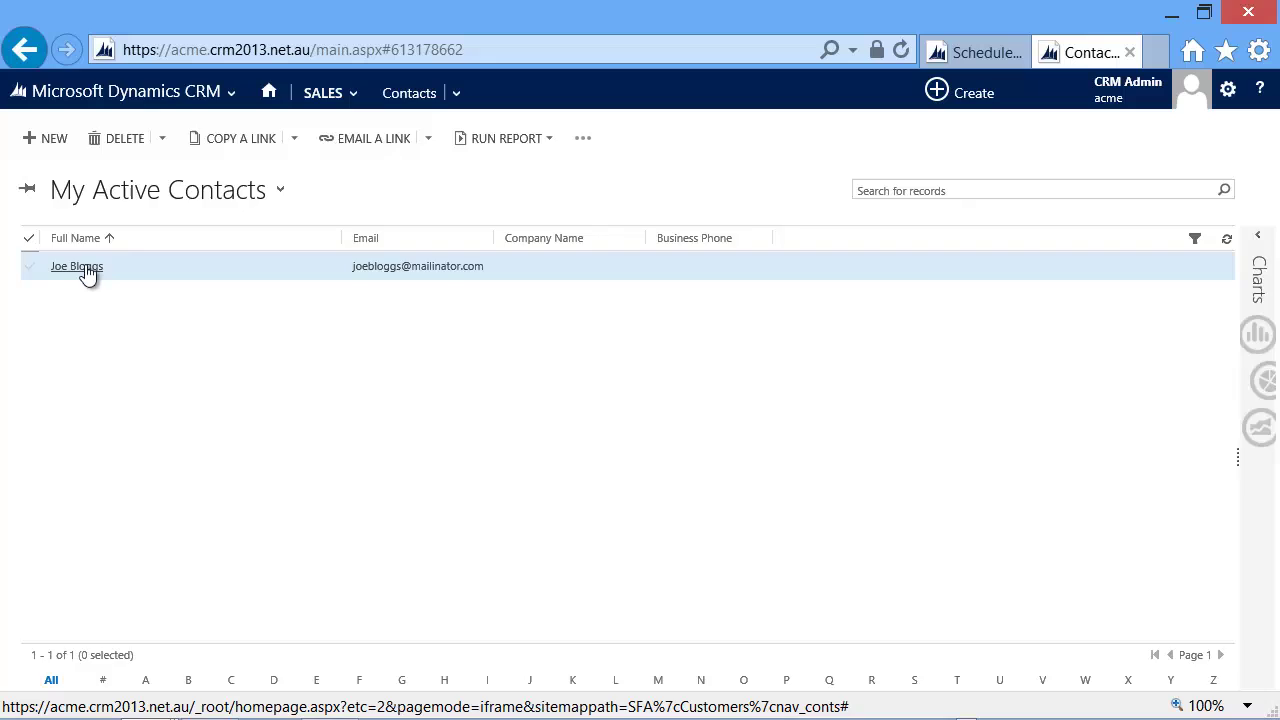
pyautogui.click(85, 266)
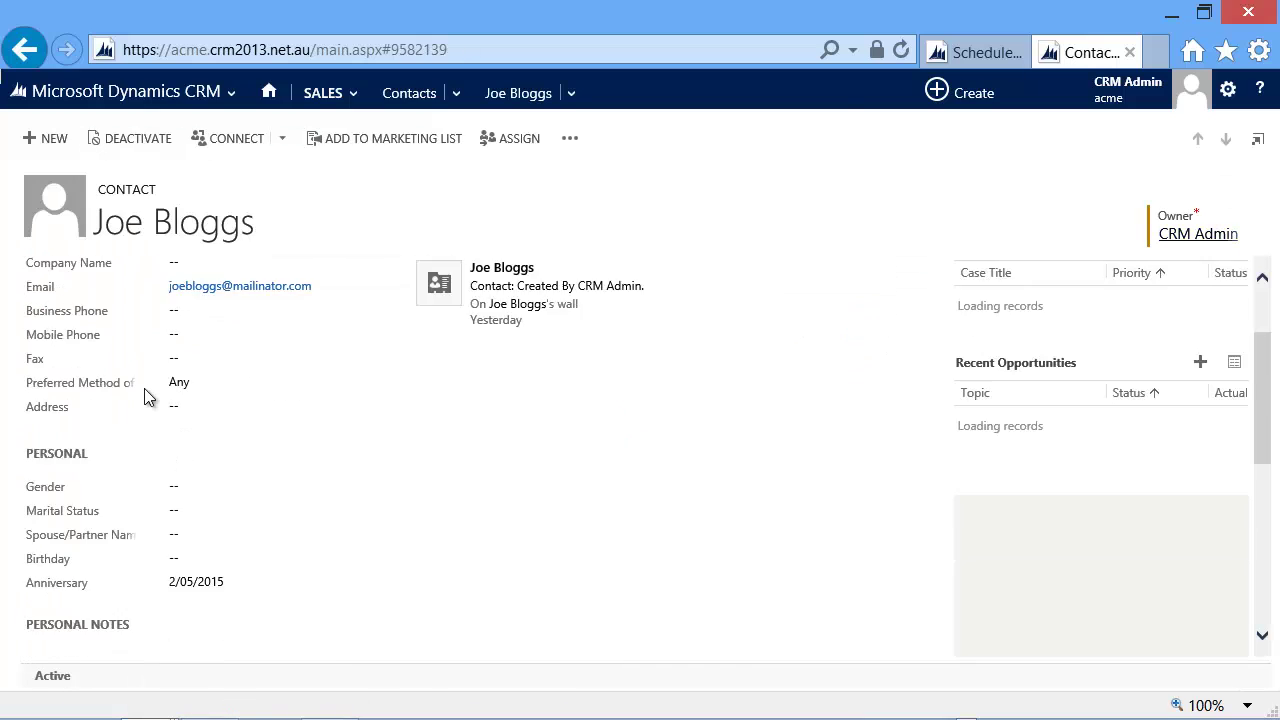
pyautogui.scroll(-5, 144, 389)
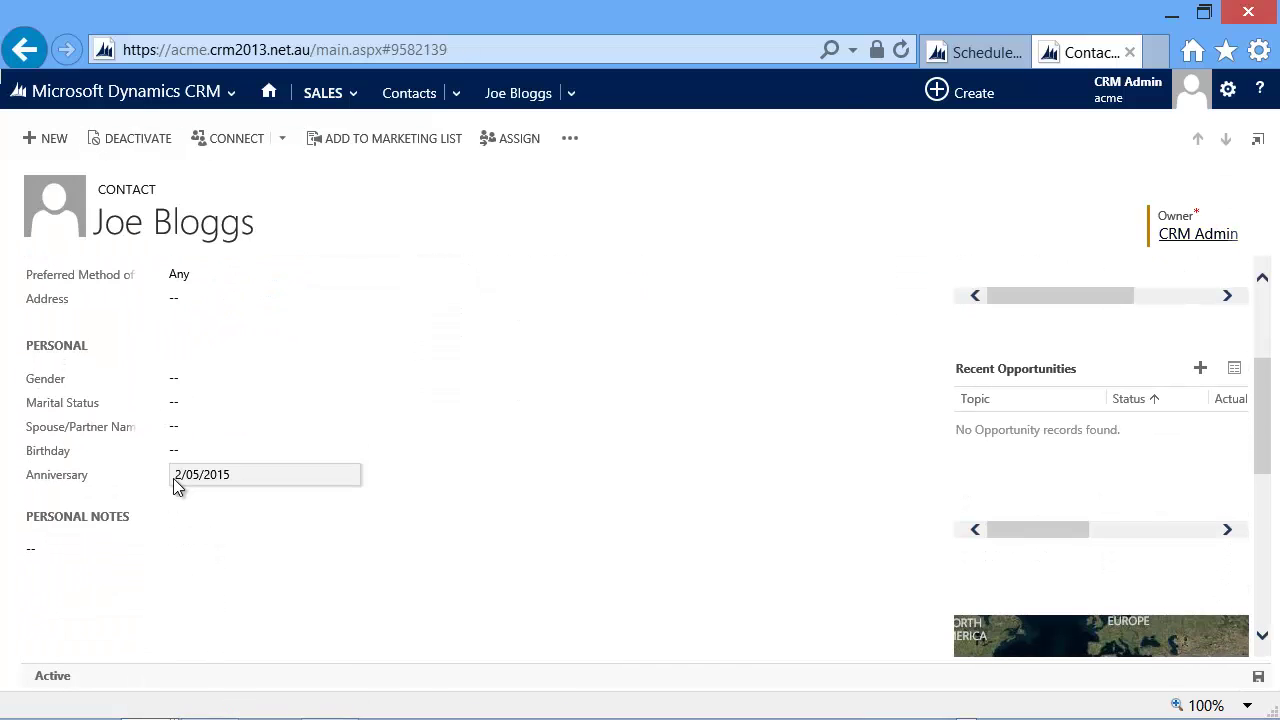
pyautogui.click(578, 99)
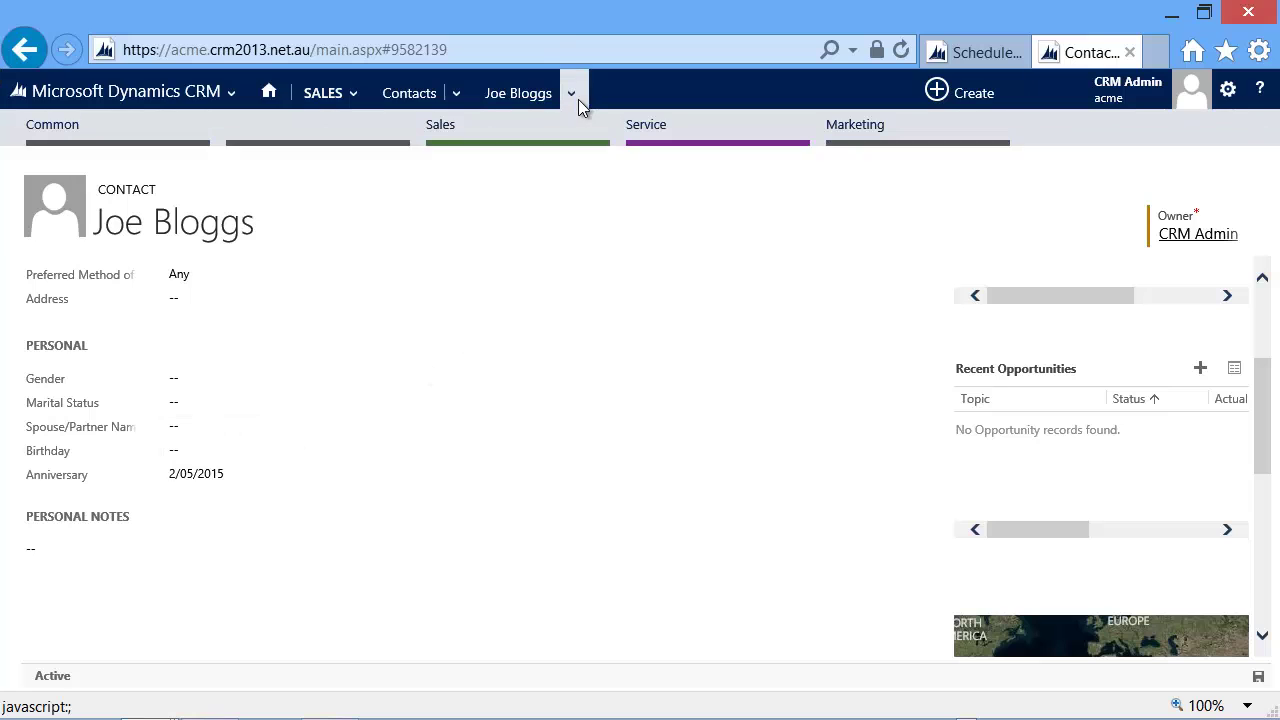
pyautogui.click(137, 206)
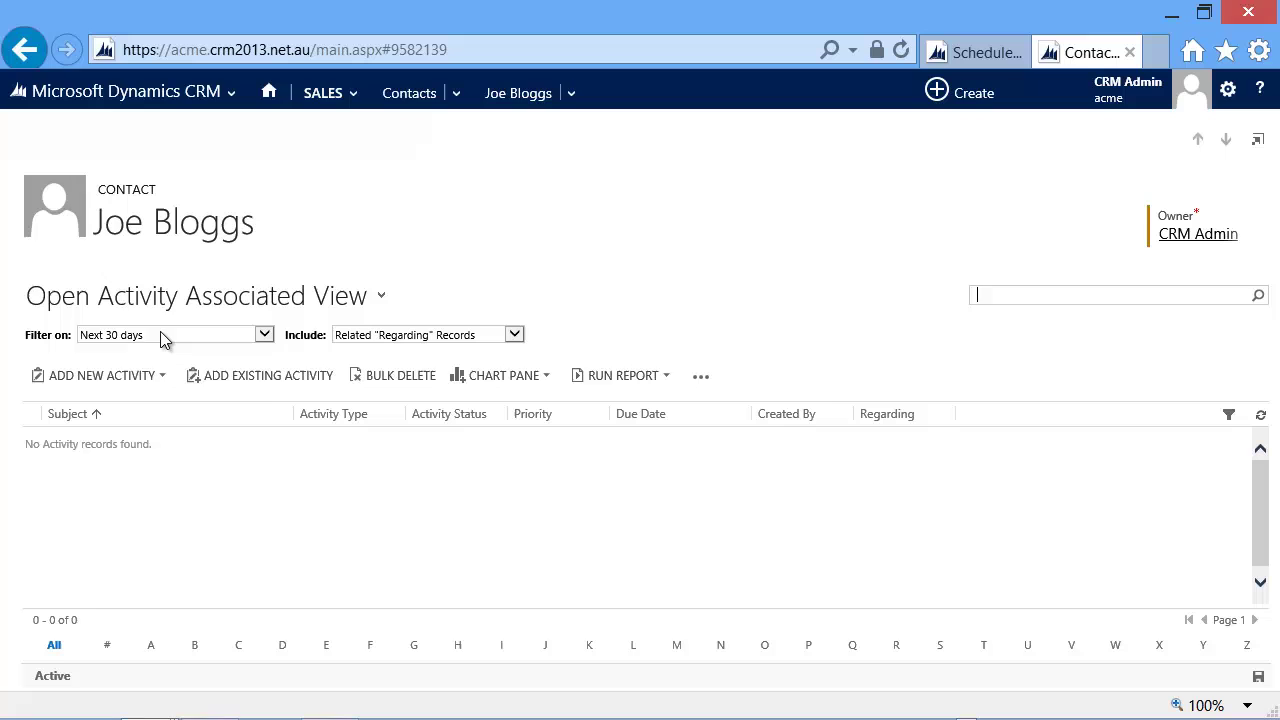
# Set the activity filter to All dates and switch to the All Activities view
pyautogui.click(160, 335)
pyautogui.click(174, 395)
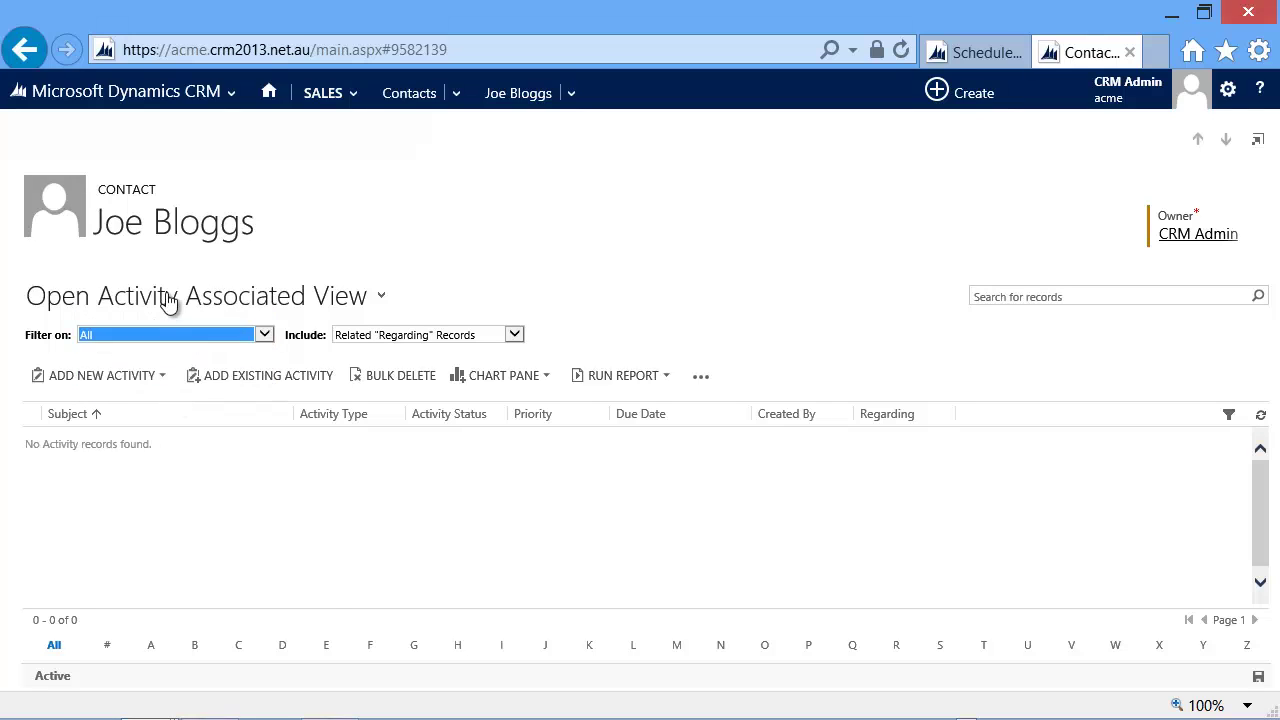
pyautogui.click(168, 298)
pyautogui.click(137, 349)
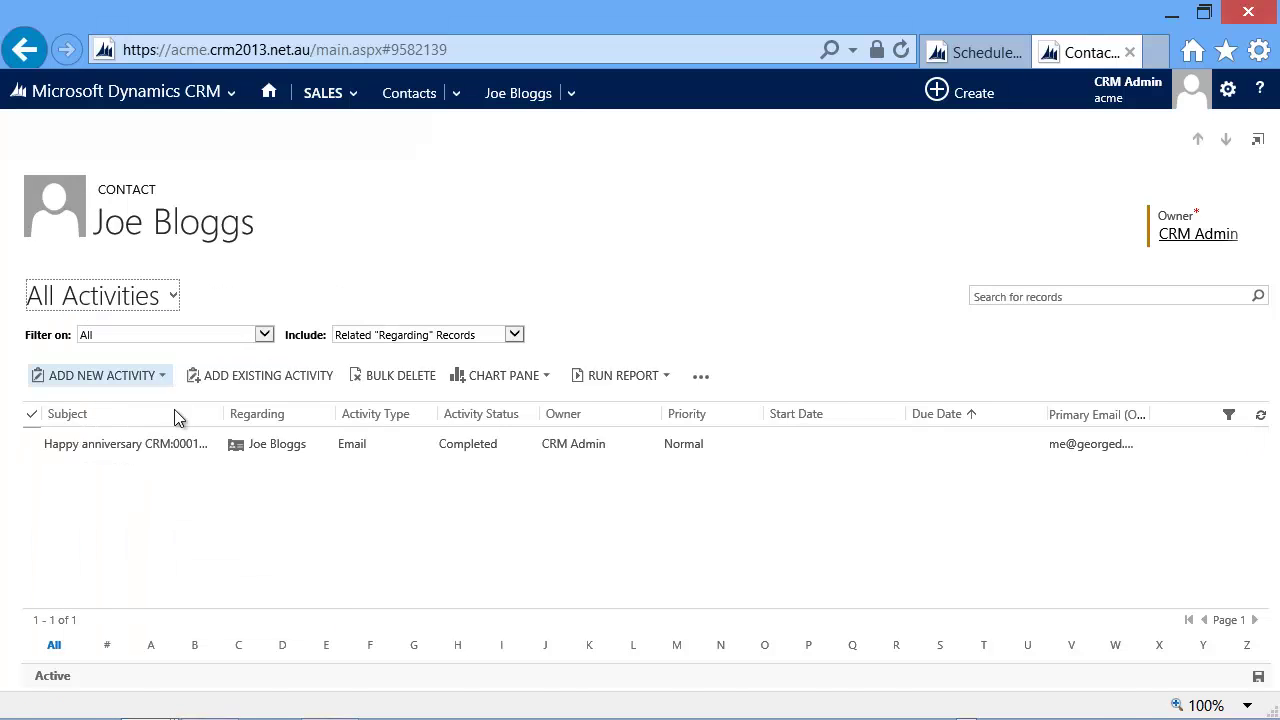
# Open the Happy anniversary email and view its jcpenny.png voucher image in Picasa
pyautogui.click(172, 446)
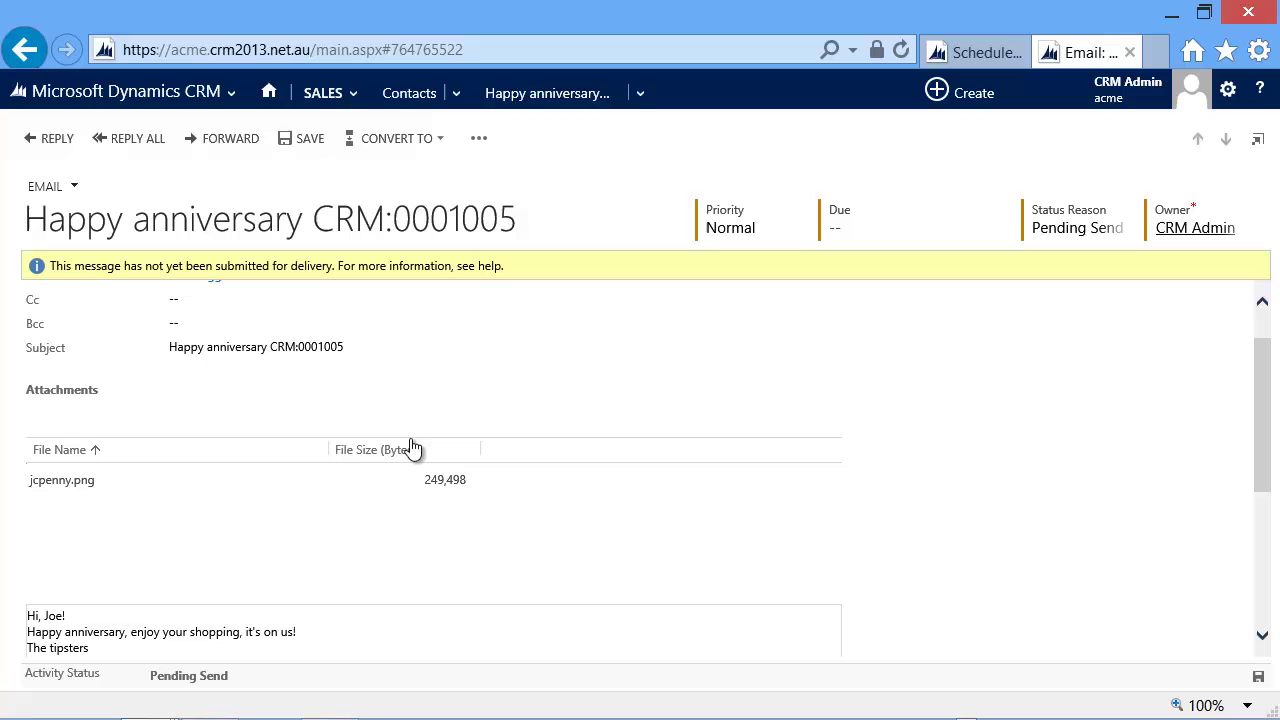
pyautogui.click(62, 480)
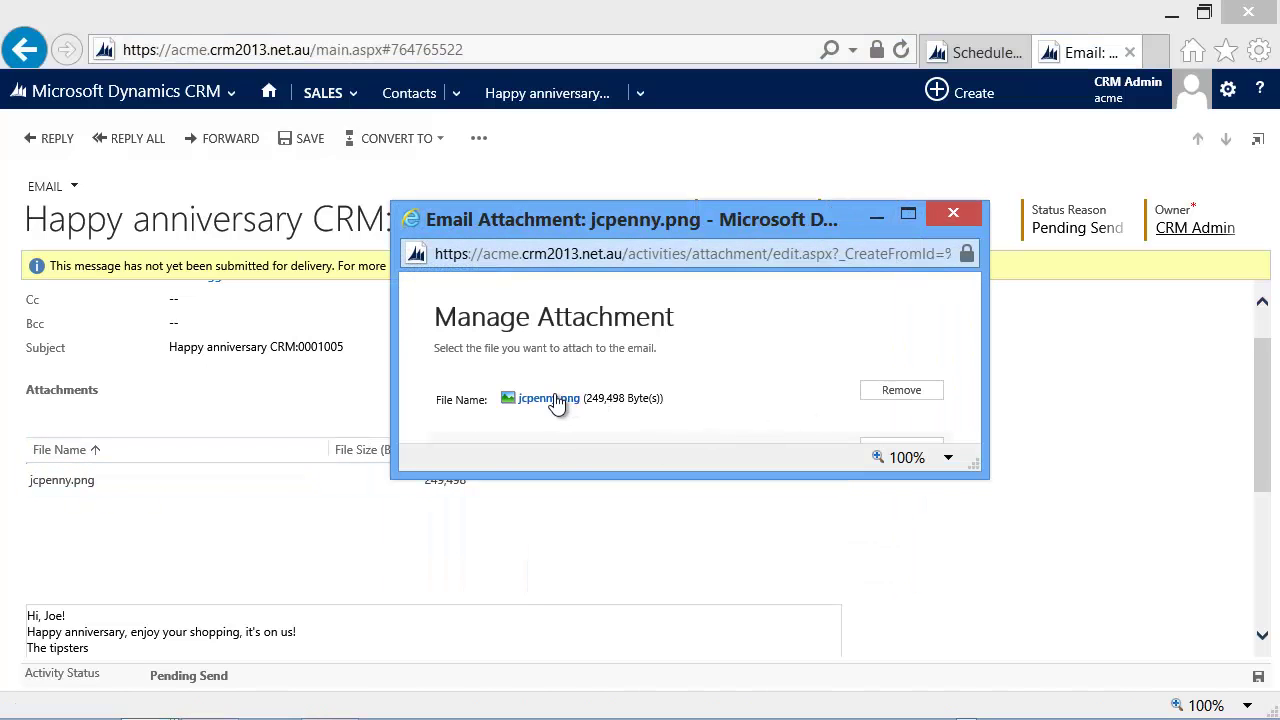
pyautogui.click(557, 400)
pyautogui.click(660, 444)
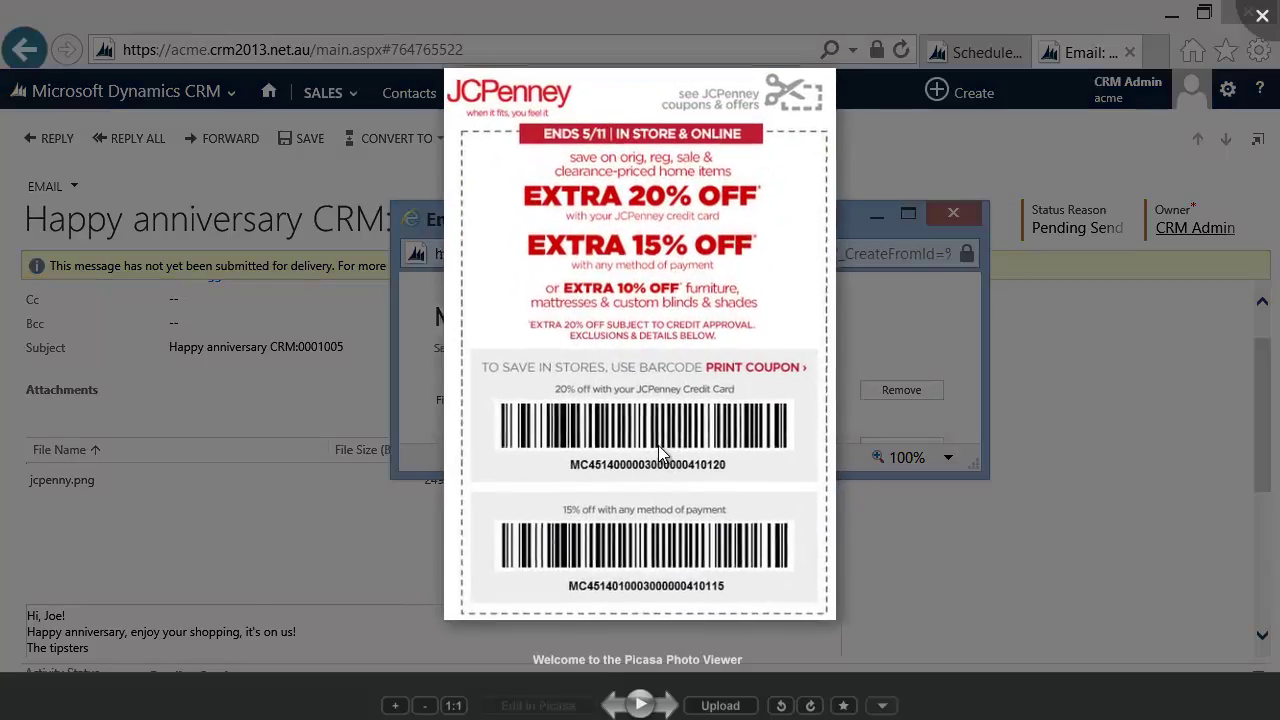